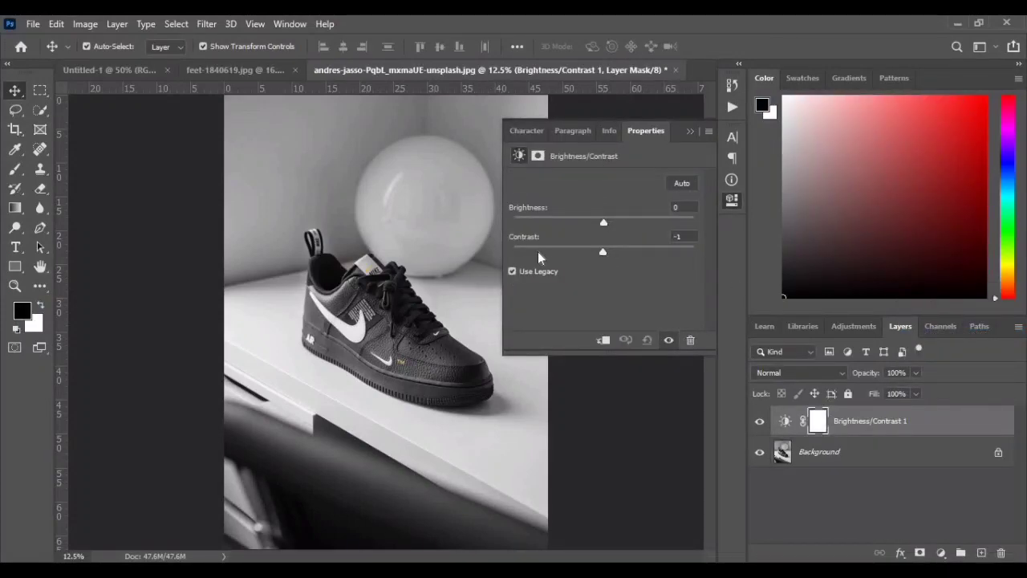
Step: Set the Brightness/Contrast adjustment to brightness -24 and contrast 25
{"action": "left_click_drag", "start_coordinate": [603, 252], "coordinate": [642, 256]}
{"action": "mouse_move", "coordinate": [603, 223]}
{"action": "left_mouse_down"}
{"action": "mouse_move", "coordinate": [573, 229]}
{"action": "mouse_move", "coordinate": [586, 231]}
{"action": "left_mouse_up"}
{"action": "left_click_drag", "start_coordinate": [643, 251], "coordinate": [627, 249]}
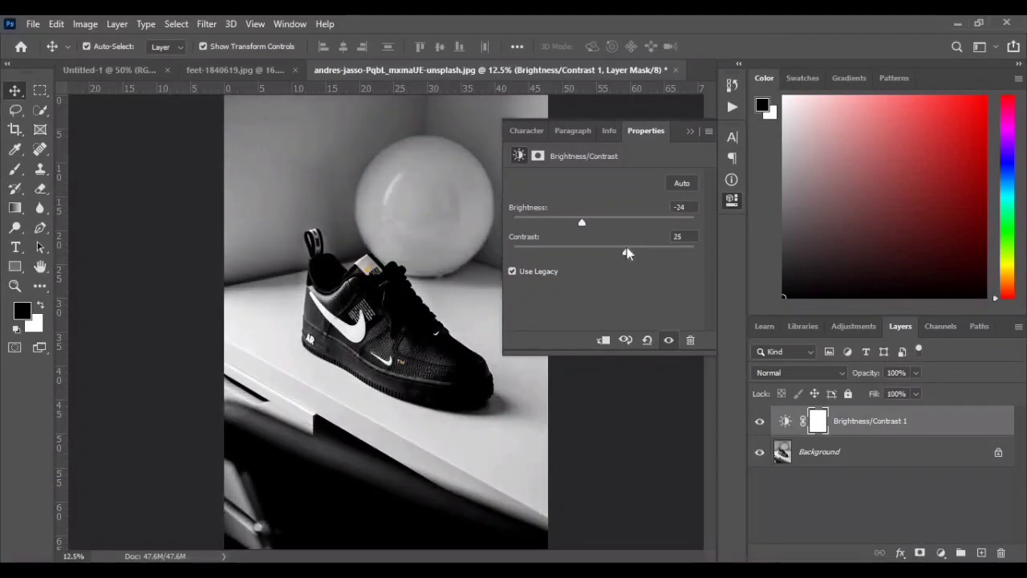
{"action": "left_click", "coordinate": [690, 131]}
Step: Add a Curves adjustment layer and darken the photo by lowering the RGB curve's highlight endpoint and its midtones
{"action": "left_click", "coordinate": [940, 553]}
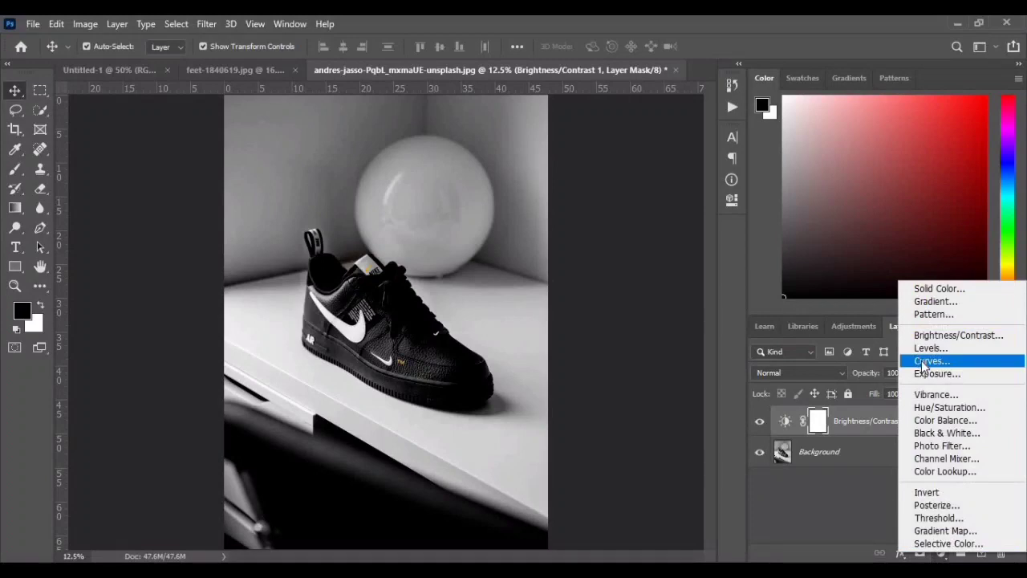
{"action": "left_click", "coordinate": [923, 360]}
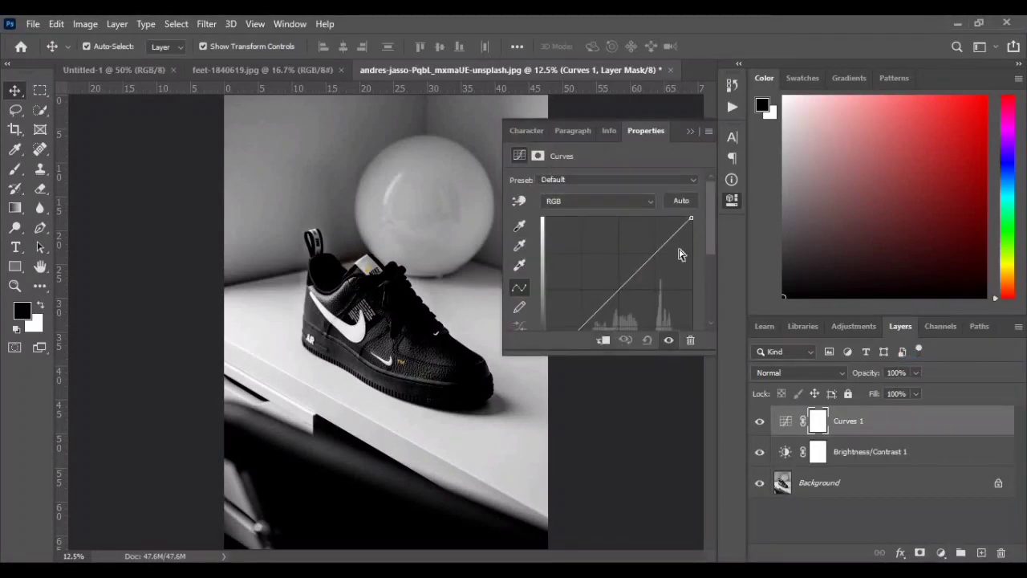
{"action": "scroll", "coordinate": [679, 254], "scroll_direction": "down", "scroll_amount": 2}
{"action": "scroll", "coordinate": [622, 271], "scroll_direction": "up", "scroll_amount": 1}
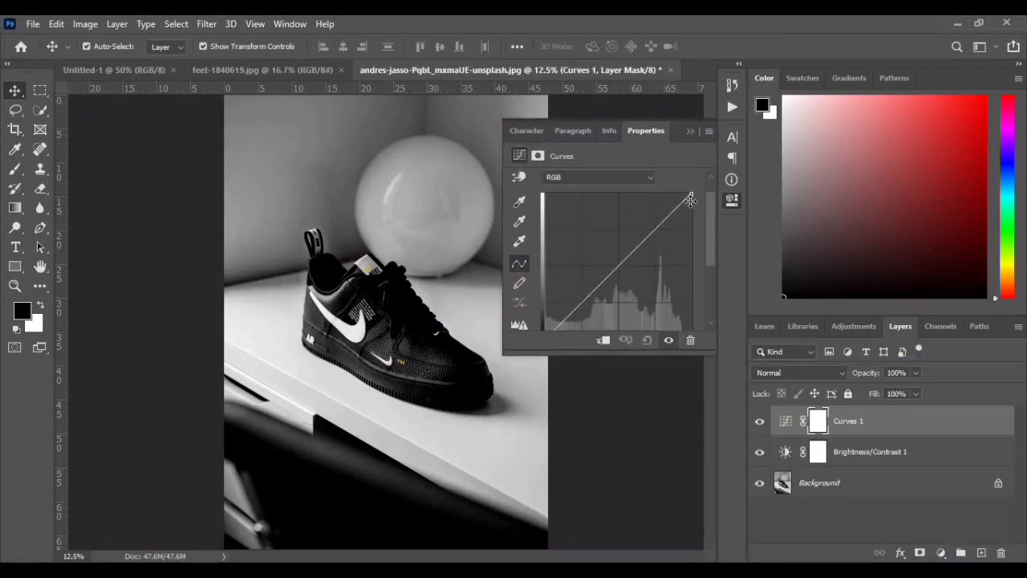
{"action": "left_click_drag", "start_coordinate": [695, 207], "coordinate": [695, 222]}
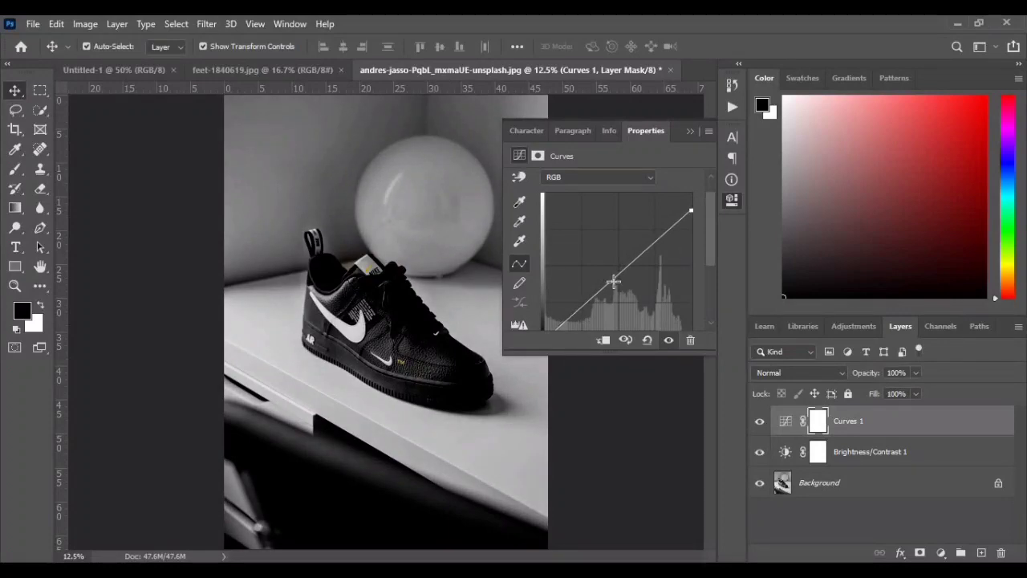
{"action": "left_click_drag", "start_coordinate": [613, 281], "coordinate": [621, 286]}
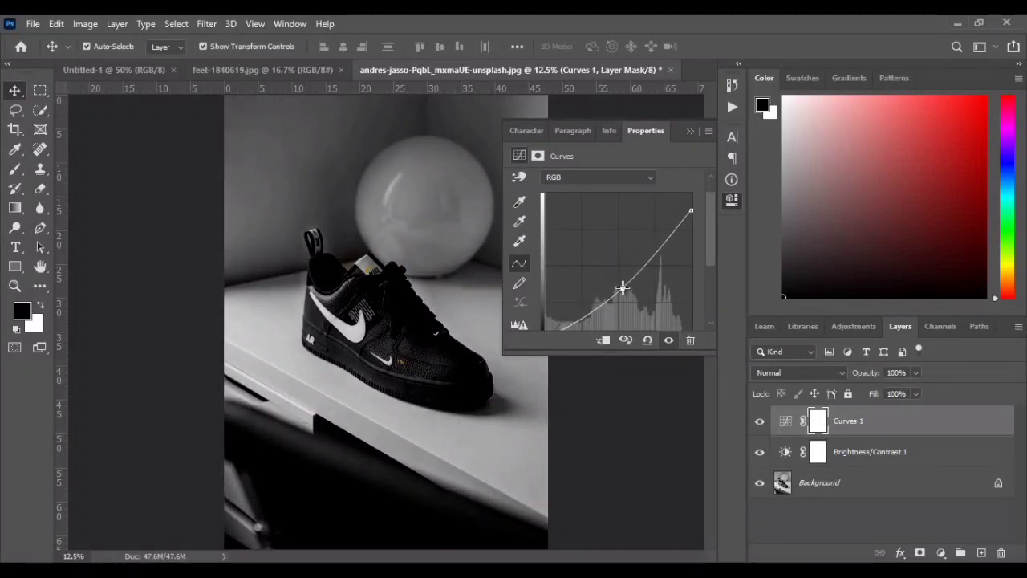
{"action": "scroll", "coordinate": [610, 273], "scroll_direction": "down", "scroll_amount": 2}
{"action": "mouse_move", "coordinate": [552, 288]}
{"action": "left_mouse_down"}
{"action": "mouse_move", "coordinate": [619, 288]}
{"action": "mouse_move", "coordinate": [550, 290]}
{"action": "left_mouse_up"}
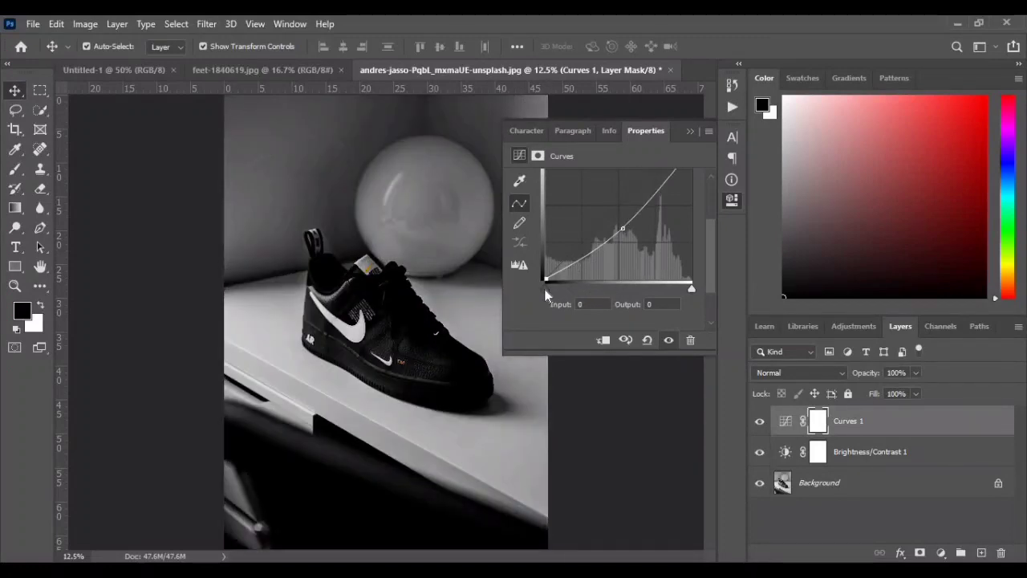
{"action": "left_click", "coordinate": [709, 121]}
Step: Compare the original photo with the darkened version by hiding and showing the layers above the background
{"action": "left_click", "coordinate": [760, 485], "text": "alt"}
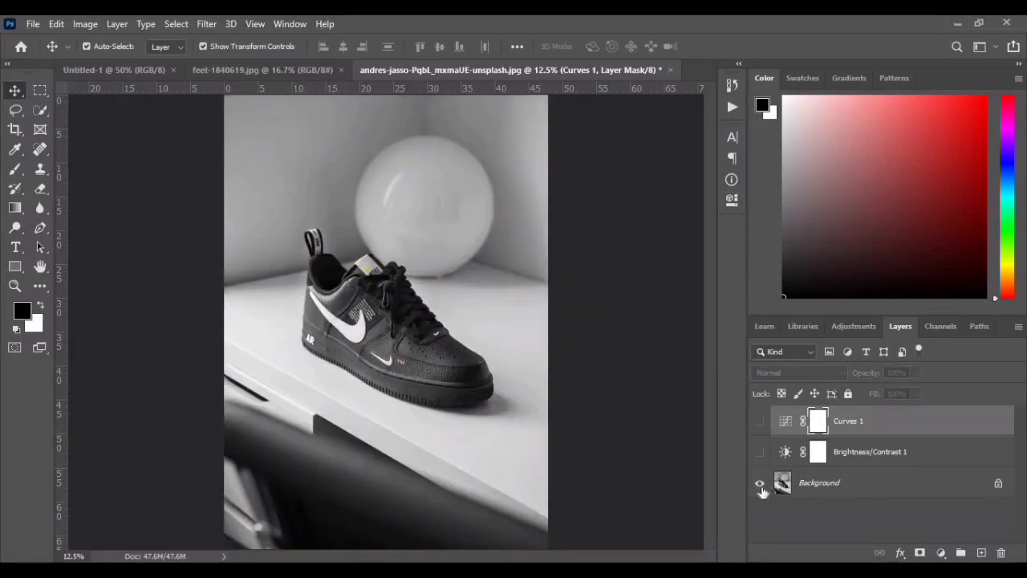
{"action": "left_click", "coordinate": [760, 486], "text": "alt"}
{"action": "left_click", "coordinate": [760, 485], "text": "alt"}
{"action": "left_click", "coordinate": [760, 485], "text": "alt"}
{"action": "left_click", "coordinate": [760, 485], "text": "alt"}
{"action": "left_click", "coordinate": [760, 486], "text": "alt"}
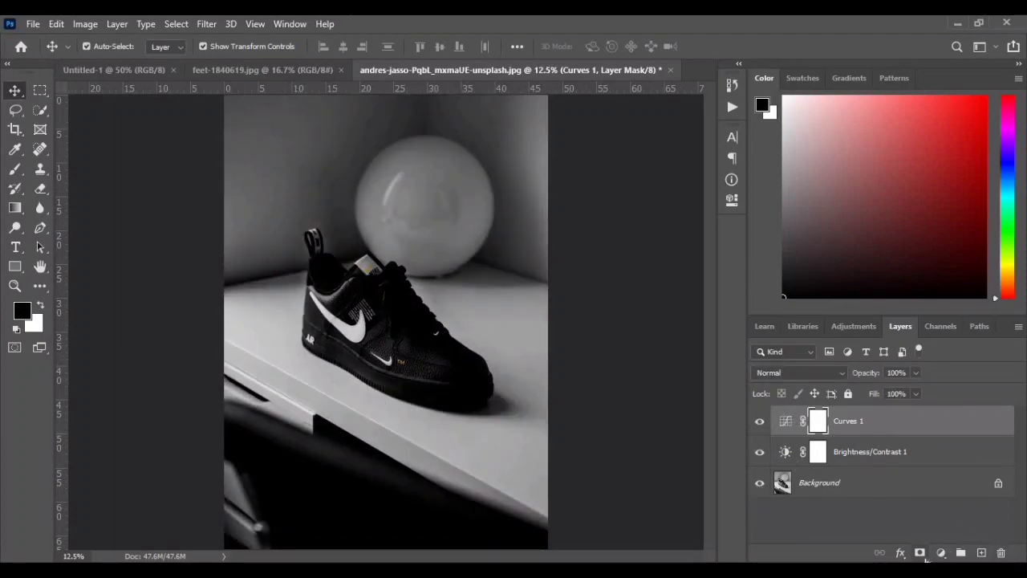
Step: Add a white Solid Color fill layer above the Curves adjustment
{"action": "left_click", "coordinate": [983, 554]}
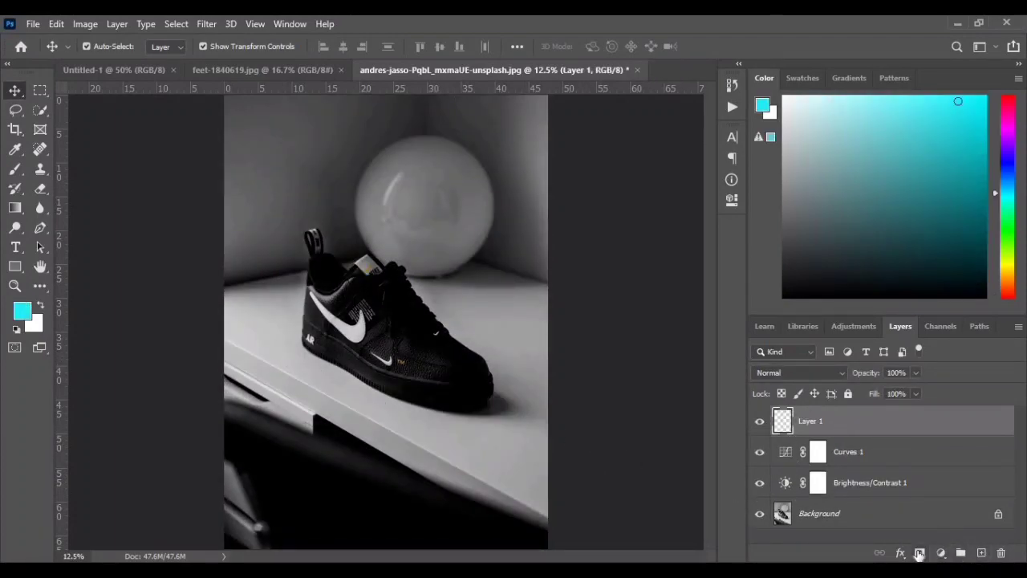
{"action": "key", "text": "ctrl+z"}
{"action": "left_click", "coordinate": [941, 553]}
{"action": "left_click", "coordinate": [935, 294]}
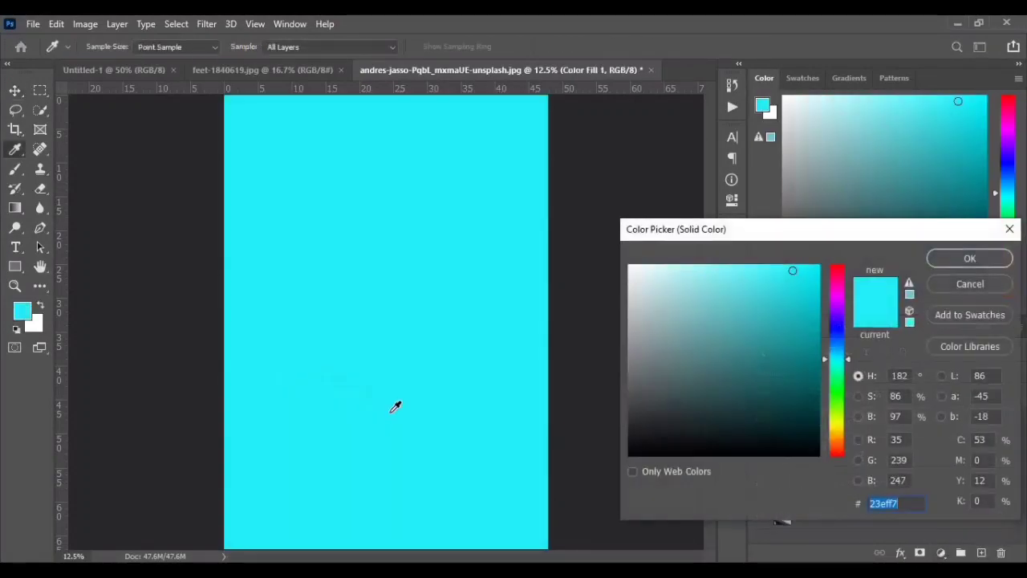
{"action": "left_click_drag", "start_coordinate": [592, 241], "coordinate": [591, 240]}
{"action": "left_click", "coordinate": [977, 259]}
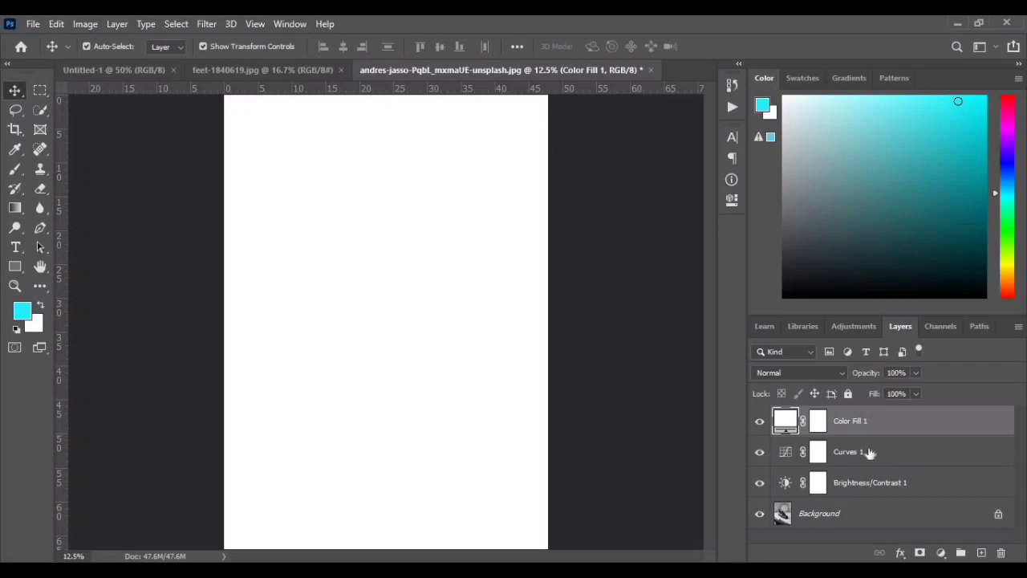
Step: Invert the white fill layer's mask to black so the photo shows through
{"action": "key", "text": "ctrl+z"}
{"action": "key", "text": "ctrl+shift+z"}
{"action": "key", "text": "ctrl+i"}
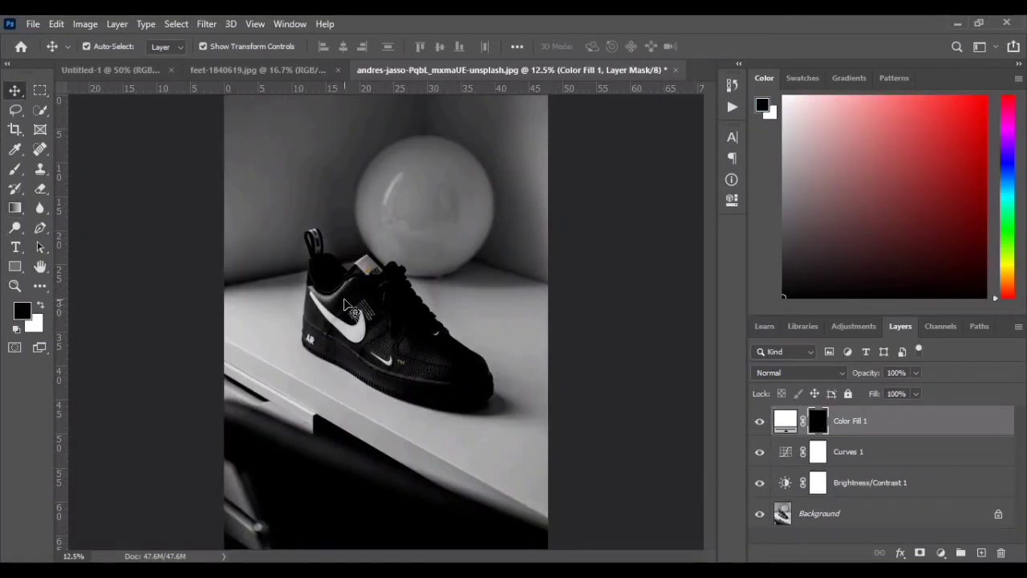
Step: Trace the upper edge and hook of the large swoosh on the shoe's side with the Pen tool
{"action": "key", "text": "ctrl+plus"}
{"action": "key", "text": "ctrl+plus"}
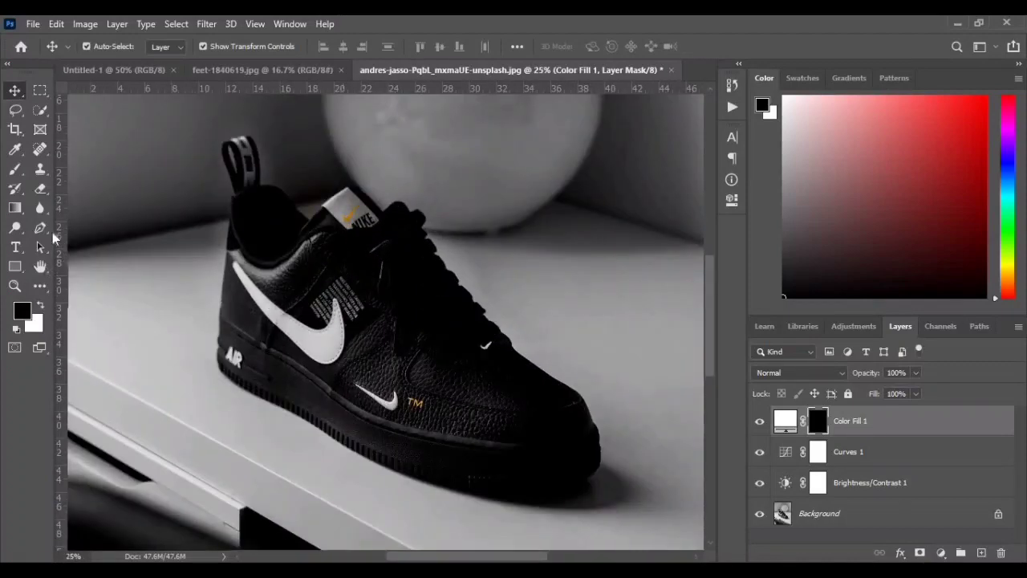
{"action": "left_click", "coordinate": [41, 230]}
{"action": "key", "text": "ctrl+plus"}
{"action": "key", "text": "ctrl+plus"}
{"action": "key", "text": "ctrl+plus"}
{"action": "left_click_drag", "start_coordinate": [178, 329], "coordinate": [479, 346]}
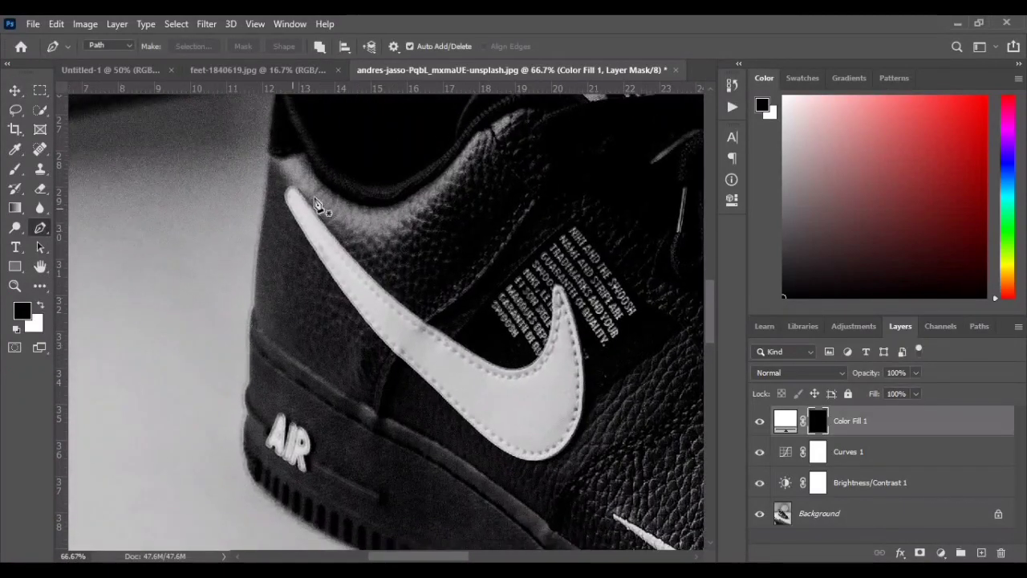
{"action": "left_click", "coordinate": [293, 190]}
{"action": "left_click", "coordinate": [384, 289]}
{"action": "left_click", "coordinate": [443, 333]}
{"action": "left_click", "coordinate": [514, 371]}
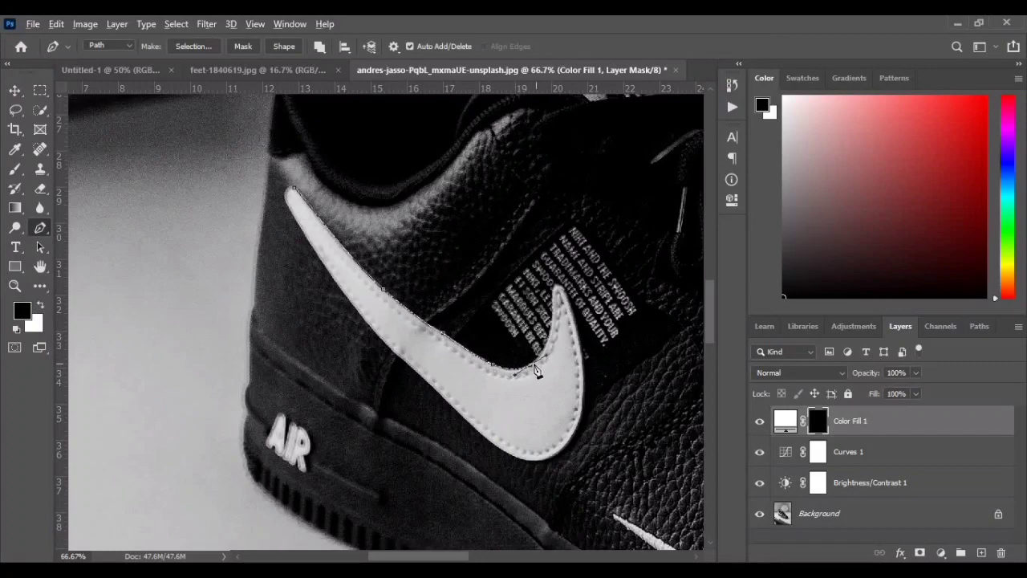
{"action": "left_click_drag", "start_coordinate": [552, 325], "coordinate": [560, 283]}
{"action": "left_click_drag", "start_coordinate": [584, 365], "coordinate": [582, 374]}
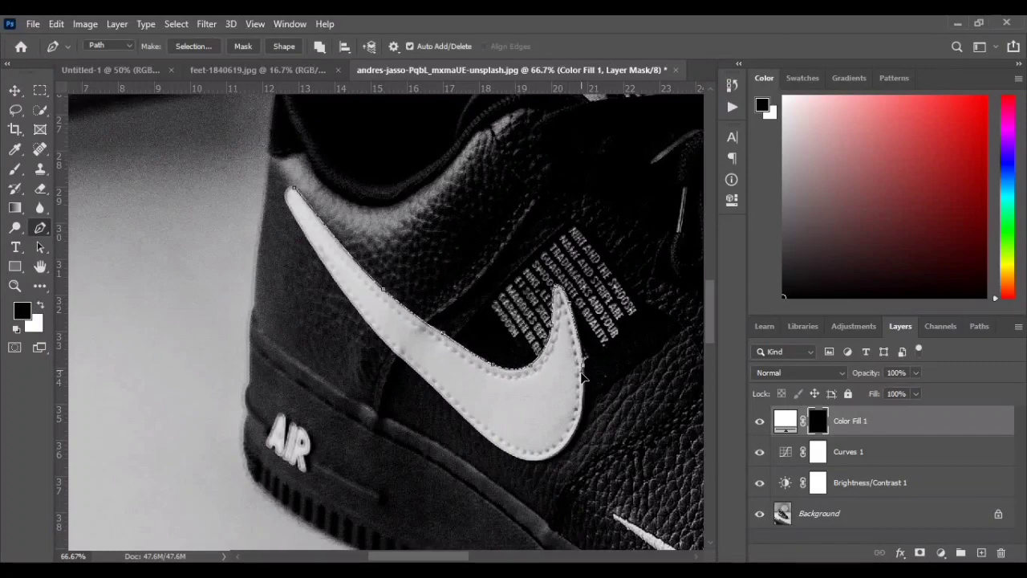
Step: Complete the path along the large swoosh's lower edge and fill its selection with white in the fill layer's mask
{"action": "scroll", "coordinate": [571, 390], "scroll_direction": "down", "scroll_amount": 3}
{"action": "left_click_drag", "start_coordinate": [579, 300], "coordinate": [537, 352]}
{"action": "left_click", "coordinate": [498, 329]}
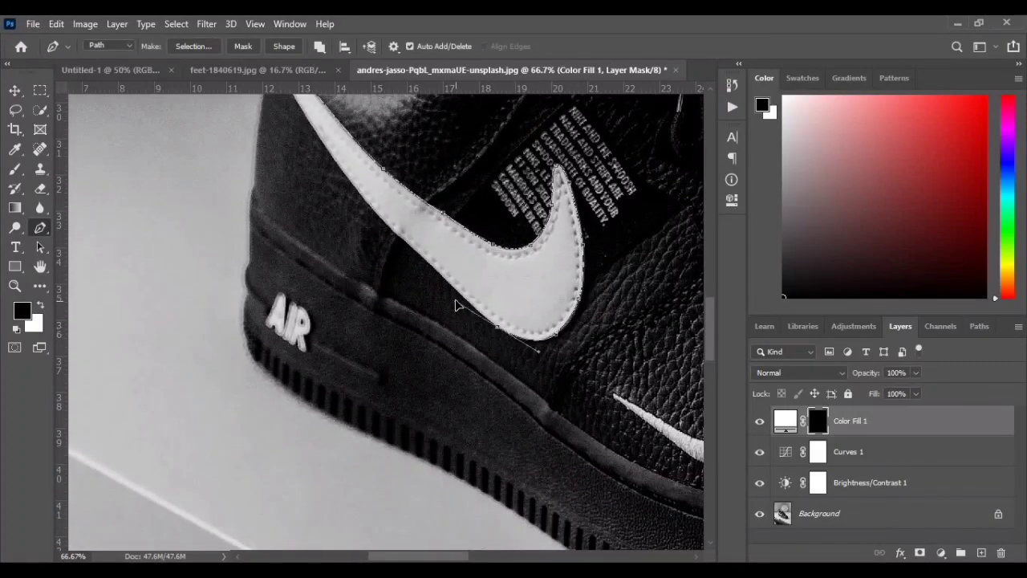
{"action": "left_click", "coordinate": [439, 275]}
{"action": "left_click", "coordinate": [397, 234]}
{"action": "scroll", "coordinate": [314, 201], "scroll_direction": "up", "scroll_amount": 2}
{"action": "left_click_drag", "start_coordinate": [322, 212], "coordinate": [311, 187]}
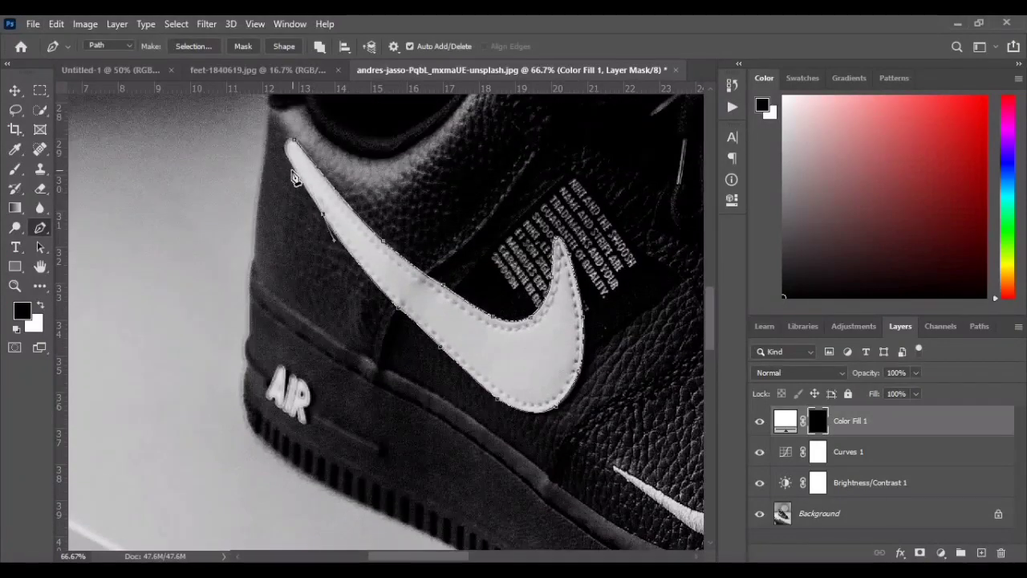
{"action": "key", "text": "ctrl+Return"}
{"action": "key", "text": "ctrl+BackSpace"}
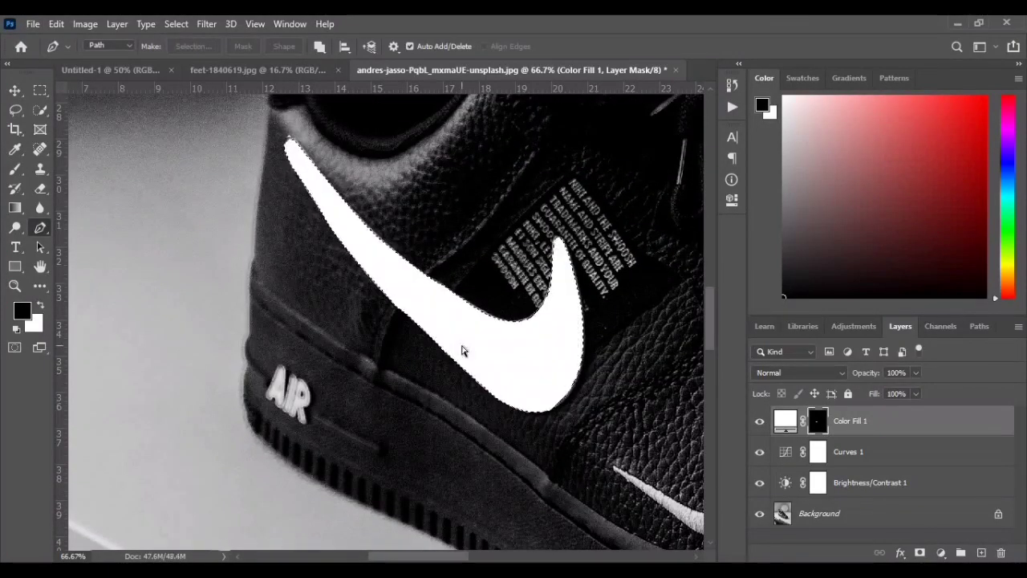
Step: Trace the upper edge of the small swoosh beside the TM mark, from its thin tip to the hook
{"action": "left_click_drag", "start_coordinate": [627, 482], "coordinate": [349, 276]}
{"action": "scroll", "coordinate": [348, 276], "scroll_direction": "up", "scroll_amount": 3}
{"action": "left_click", "coordinate": [267, 184]}
{"action": "left_click_drag", "start_coordinate": [325, 217], "coordinate": [370, 240]}
{"action": "left_click_drag", "start_coordinate": [437, 282], "coordinate": [525, 316]}
{"action": "left_click_drag", "start_coordinate": [460, 296], "coordinate": [500, 309]}
{"action": "left_click_drag", "start_coordinate": [526, 303], "coordinate": [538, 223]}
{"action": "left_click", "coordinate": [545, 227]}
Step: Close the path along the small swoosh's outer curve and lower edge, and convert it to a selection for the white fill
{"action": "left_click_drag", "start_coordinate": [566, 258], "coordinate": [554, 318]}
{"action": "scroll", "coordinate": [570, 301], "scroll_direction": "down", "scroll_amount": 2}
{"action": "left_click_drag", "start_coordinate": [543, 328], "coordinate": [361, 227]}
{"action": "left_click_drag", "start_coordinate": [321, 193], "coordinate": [526, 311]}
{"action": "left_click", "coordinate": [493, 281]}
{"action": "left_click", "coordinate": [458, 256]}
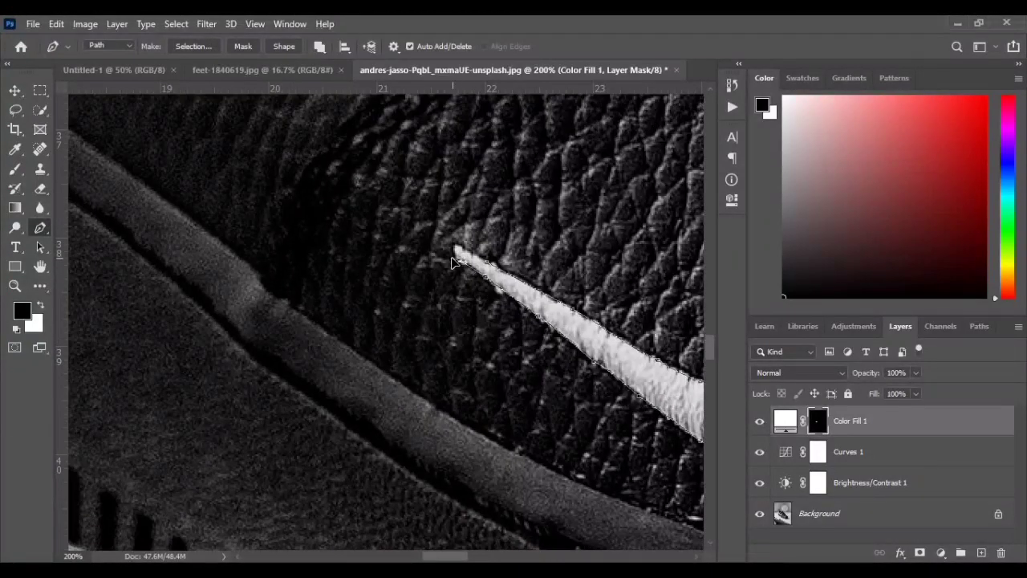
{"action": "left_click", "coordinate": [456, 246]}
{"action": "key", "text": "ctrl+Return"}
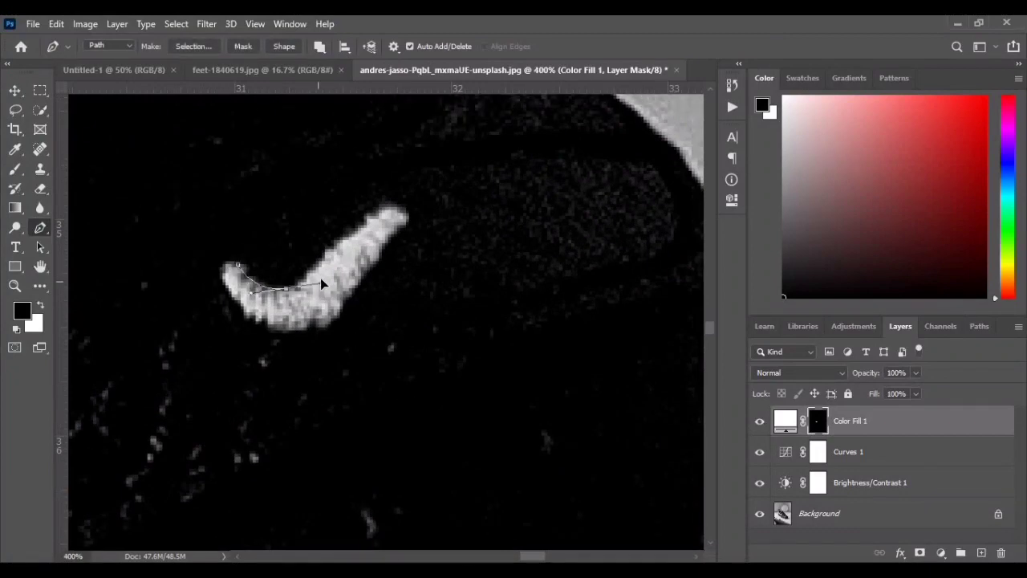
Step: Outline the tiny swoosh on the toe below the laces and fill its selection with white in the mask
{"action": "left_click", "coordinate": [387, 193]}
{"action": "mouse_move", "coordinate": [388, 190]}
{"action": "left_mouse_down"}
{"action": "mouse_move", "coordinate": [350, 234]}
{"action": "mouse_move", "coordinate": [398, 202]}
{"action": "left_mouse_up"}
{"action": "left_click_drag", "start_coordinate": [409, 219], "coordinate": [382, 268]}
{"action": "left_click", "coordinate": [340, 313]}
{"action": "left_click_drag", "start_coordinate": [269, 324], "coordinate": [202, 313]}
{"action": "left_click", "coordinate": [269, 325], "text": "alt"}
{"action": "left_click_drag", "start_coordinate": [224, 278], "coordinate": [255, 271]}
{"action": "left_click", "coordinate": [223, 278], "text": "alt"}
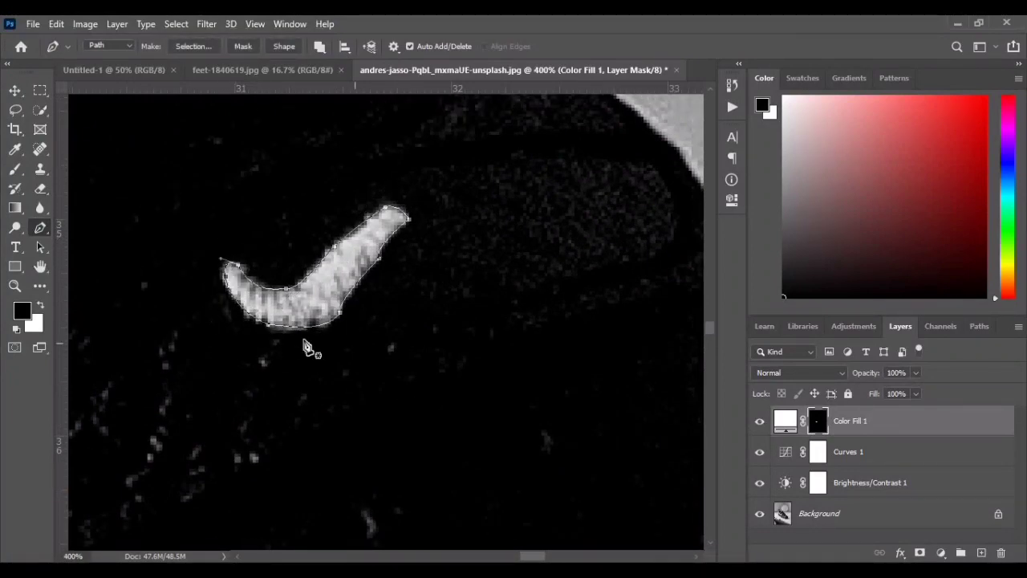
{"action": "left_click", "coordinate": [291, 329]}
{"action": "key", "text": "ctrl+Return"}
{"action": "key", "text": "ctrl+BackSpace"}
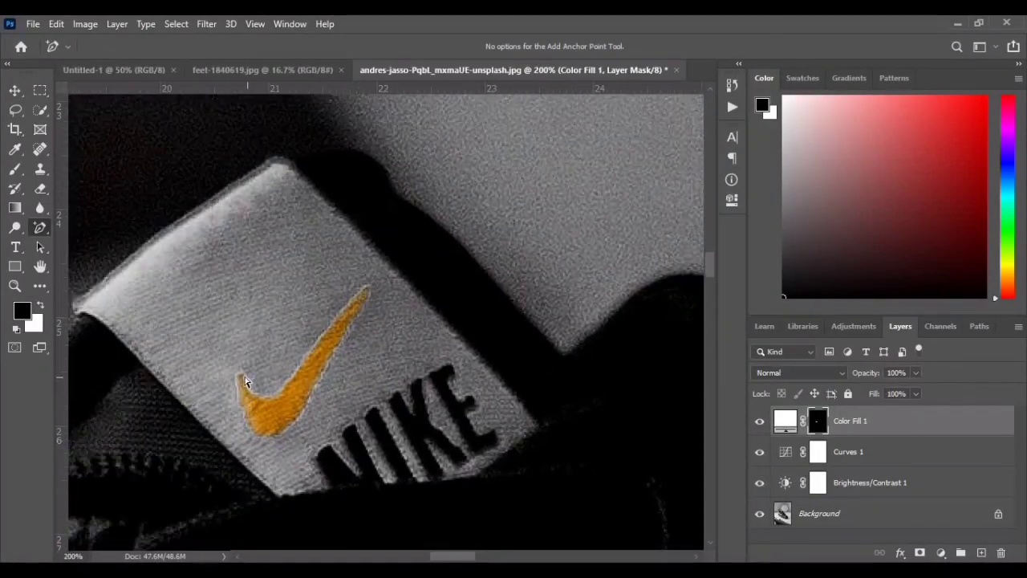
Step: Outline the orange swoosh on the tongue label, fill its selection with white in the mask, and deselect
{"action": "key", "text": "p"}
{"action": "left_click", "coordinate": [243, 374]}
{"action": "left_click_drag", "start_coordinate": [258, 394], "coordinate": [269, 398]}
{"action": "left_click", "coordinate": [257, 394], "text": "alt"}
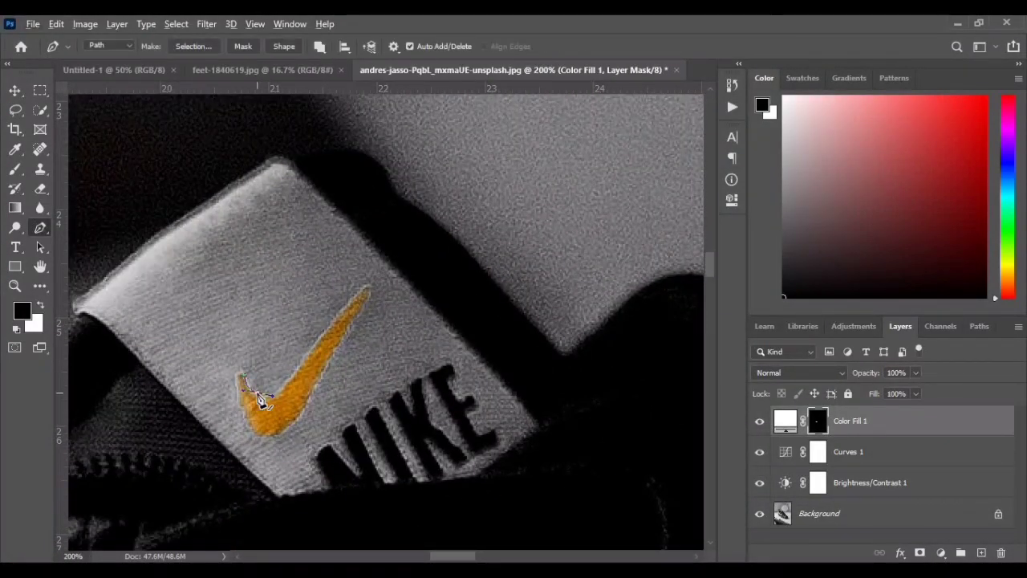
{"action": "mouse_move", "coordinate": [337, 319]}
{"action": "left_mouse_down"}
{"action": "mouse_move", "coordinate": [370, 291]}
{"action": "mouse_move", "coordinate": [338, 349]}
{"action": "left_mouse_up"}
{"action": "left_click_drag", "start_coordinate": [317, 385], "coordinate": [305, 403]}
{"action": "left_click_drag", "start_coordinate": [299, 419], "coordinate": [231, 373]}
{"action": "left_click", "coordinate": [242, 374]}
{"action": "key", "text": "ctrl+Return"}
{"action": "key", "text": "ctrl+BackSpace"}
{"action": "key", "text": "ctrl+d"}
Step: With the adjustment layers hidden, trace the upper edge of the midsole stripe from the heel towards the middle of the shoe
{"action": "key", "text": "ctrl+minus"}
{"action": "key", "text": "ctrl+minus"}
{"action": "key", "text": "ctrl+minus"}
{"action": "key", "text": "ctrl+minus"}
{"action": "key", "text": "ctrl+minus"}
{"action": "scroll", "coordinate": [278, 373], "scroll_direction": "down", "scroll_amount": 3}
{"action": "key", "text": "ctrl+plus"}
{"action": "key", "text": "ctrl+plus"}
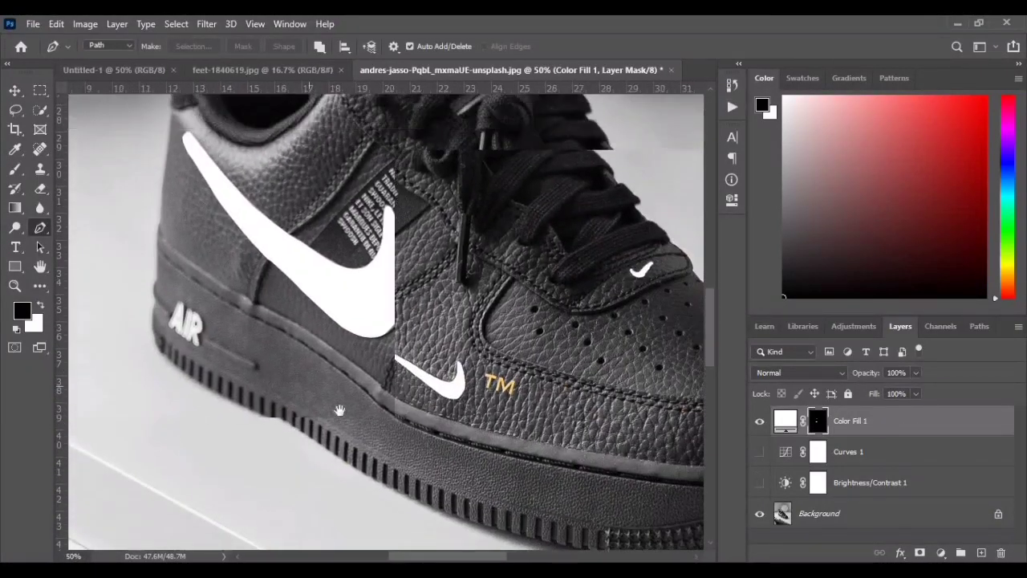
{"action": "left_click", "coordinate": [198, 261]}
{"action": "left_click", "coordinate": [216, 290]}
{"action": "left_click", "coordinate": [267, 317]}
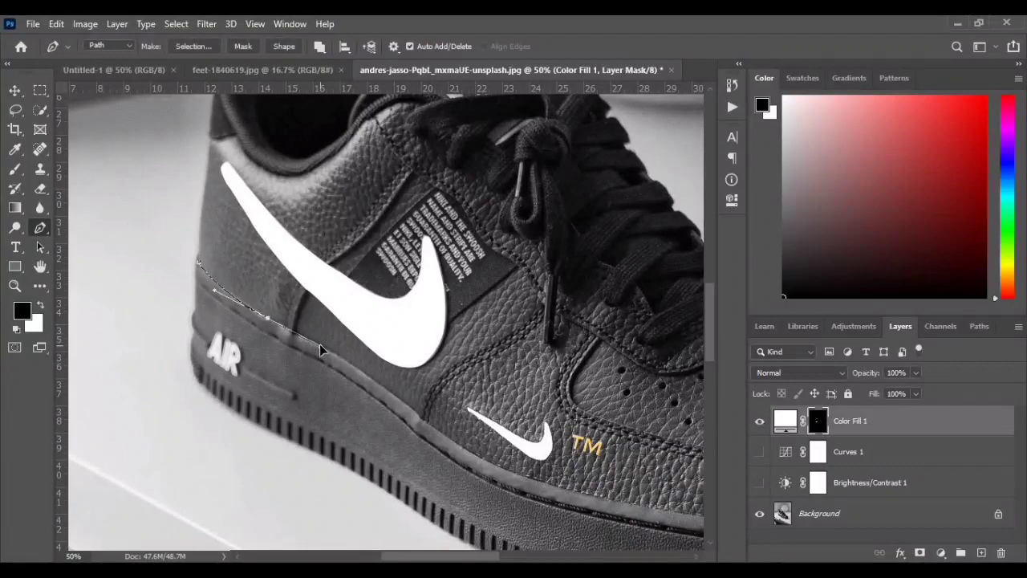
{"action": "left_click_drag", "start_coordinate": [340, 361], "coordinate": [381, 388]}
Step: Continue the pen path along the upper edge of the midsole stripe to the tip of the toe
{"action": "left_click_drag", "start_coordinate": [484, 436], "coordinate": [331, 407]}
{"action": "left_click_drag", "start_coordinate": [332, 407], "coordinate": [176, 371]}
{"action": "left_click_drag", "start_coordinate": [244, 389], "coordinate": [376, 414]}
{"action": "left_click", "coordinate": [244, 389], "text": "alt"}
{"action": "left_click", "coordinate": [350, 410], "text": "alt"}
{"action": "left_click_drag", "start_coordinate": [441, 452], "coordinate": [345, 436]}
{"action": "left_click_drag", "start_coordinate": [379, 405], "coordinate": [405, 403]}
{"action": "left_click_drag", "start_coordinate": [497, 365], "coordinate": [513, 327]}
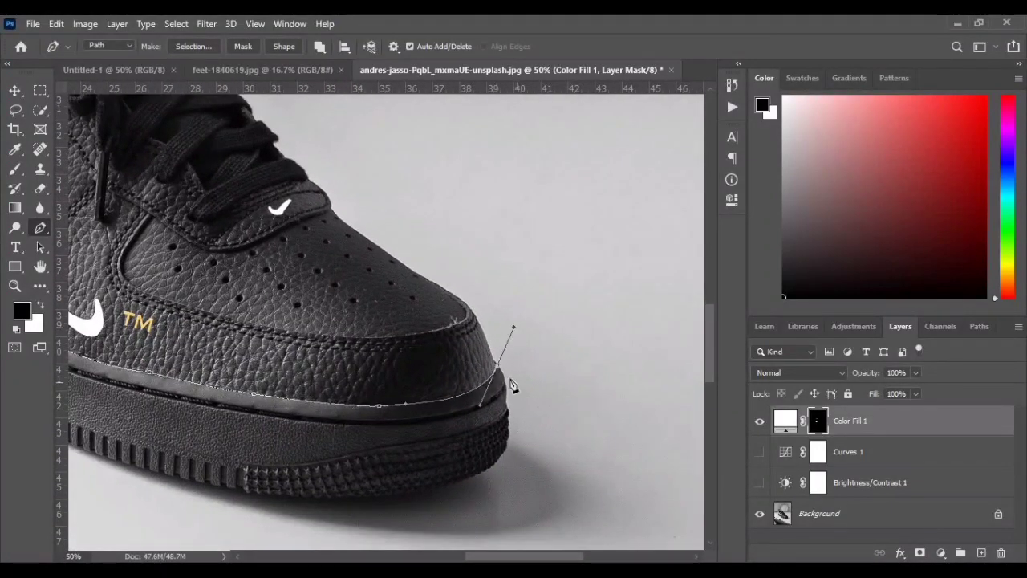
{"action": "left_click", "coordinate": [497, 366], "text": "alt"}
{"action": "left_click", "coordinate": [506, 383]}
Step: Trace the stripe's lower edge from the toe back along the forefoot
{"action": "left_click_drag", "start_coordinate": [452, 413], "coordinate": [412, 423]}
{"action": "left_click", "coordinate": [451, 413], "text": "alt"}
{"action": "left_click_drag", "start_coordinate": [347, 421], "coordinate": [326, 418]}
{"action": "left_click", "coordinate": [347, 421], "text": "alt"}
{"action": "left_click", "coordinate": [228, 405], "text": "alt"}
{"action": "left_click_drag", "start_coordinate": [229, 405], "coordinate": [566, 458]}
Step: Close the midsole stripe path at the heel, fill its selection with white in the mask, and deselect
{"action": "left_click_drag", "start_coordinate": [422, 406], "coordinate": [408, 399]}
{"action": "left_click", "coordinate": [422, 406], "text": "alt"}
{"action": "left_click_drag", "start_coordinate": [321, 351], "coordinate": [290, 324]}
{"action": "left_click", "coordinate": [321, 351], "text": "alt"}
{"action": "left_click_drag", "start_coordinate": [243, 293], "coordinate": [231, 286]}
{"action": "left_click", "coordinate": [243, 293], "text": "alt"}
{"action": "left_click_drag", "start_coordinate": [183, 320], "coordinate": [471, 509]}
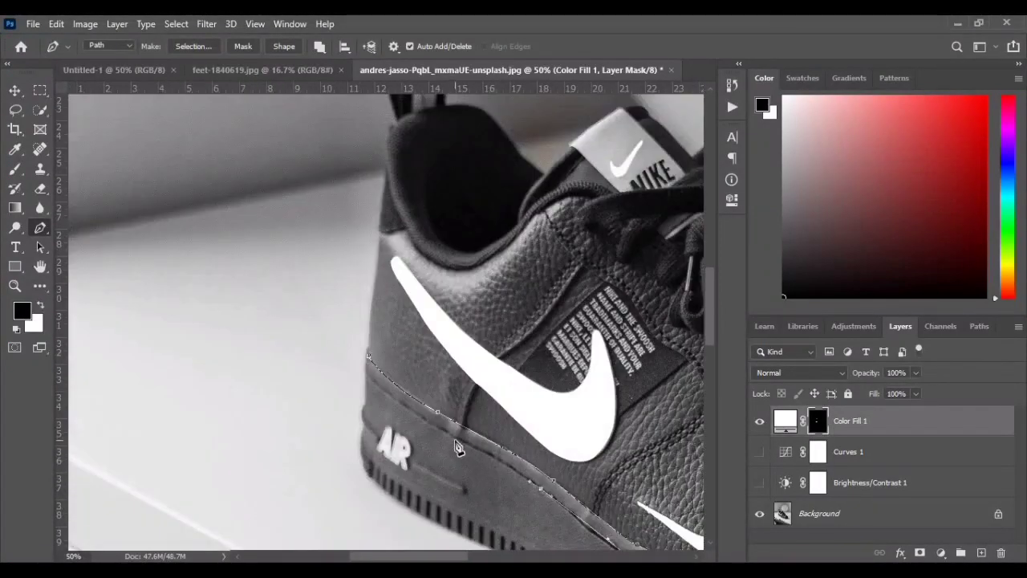
{"action": "left_click_drag", "start_coordinate": [456, 440], "coordinate": [416, 427]}
{"action": "left_click", "coordinate": [455, 441], "text": "alt"}
{"action": "left_click_drag", "start_coordinate": [376, 387], "coordinate": [366, 375]}
{"action": "left_click", "coordinate": [368, 356]}
{"action": "key", "text": "ctrl+Return"}
{"action": "key", "text": "ctrl+BackSpace"}
{"action": "key", "text": "ctrl+d"}
Step: Show the Curves and Brightness/Contrast adjustment layers again
{"action": "key", "text": "ctrl+minus"}
{"action": "key", "text": "ctrl+minus"}
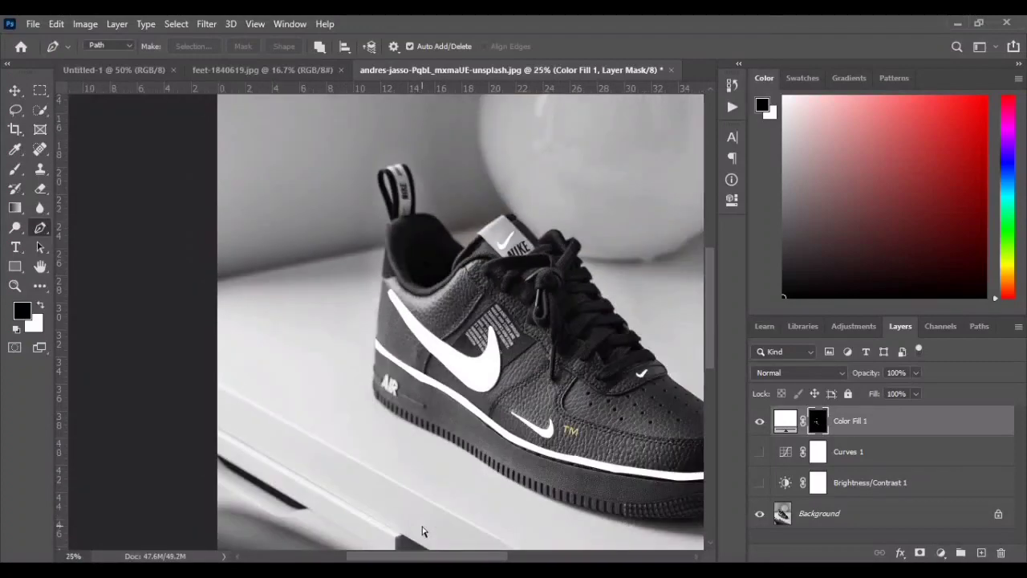
{"action": "key", "text": "ctrl+minus"}
{"action": "left_click", "coordinate": [759, 451]}
{"action": "left_click", "coordinate": [759, 482]}
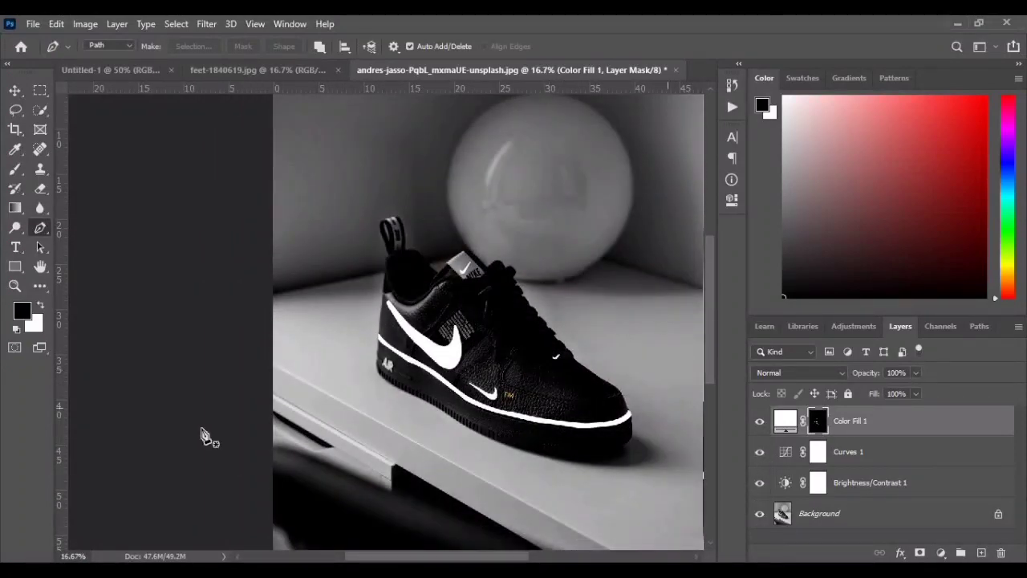
Step: Soften the fill layer's mask with a Gaussian Blur of 1.5 pixels radius
{"action": "left_click", "coordinate": [208, 24]}
{"action": "mouse_move", "coordinate": [241, 193]}
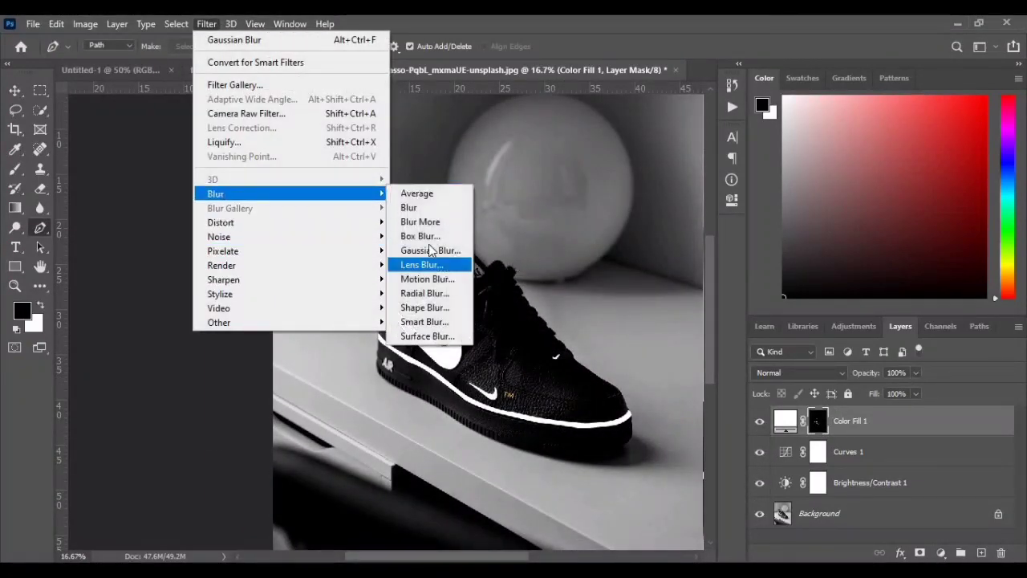
{"action": "left_click", "coordinate": [423, 248]}
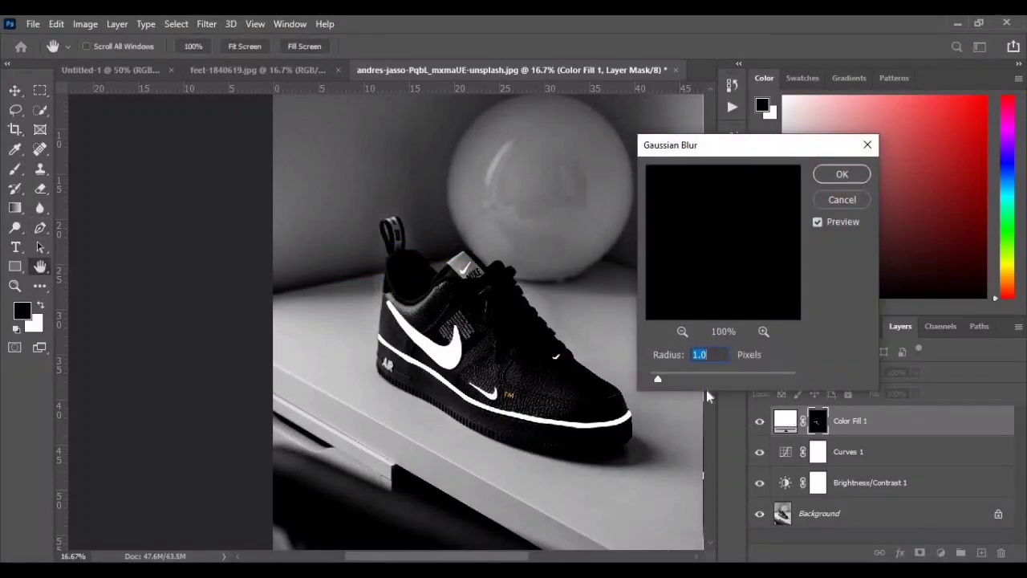
{"action": "type", "text": "1.5"}
{"action": "key", "text": "Return"}
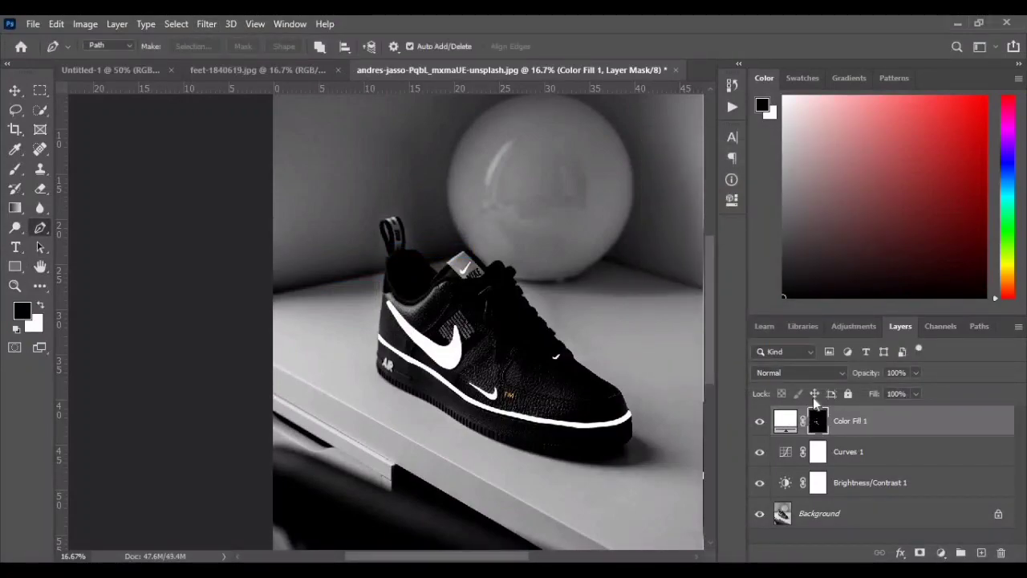
Step: Add a cyan Outer Glow in Screen mode to the white fill layer and set its spread to 23%
{"action": "right_click", "coordinate": [814, 414]}
{"action": "left_click", "coordinate": [722, 35]}
{"action": "scroll", "coordinate": [394, 337], "scroll_direction": "down", "scroll_amount": 5}
{"action": "left_click", "coordinate": [349, 418]}
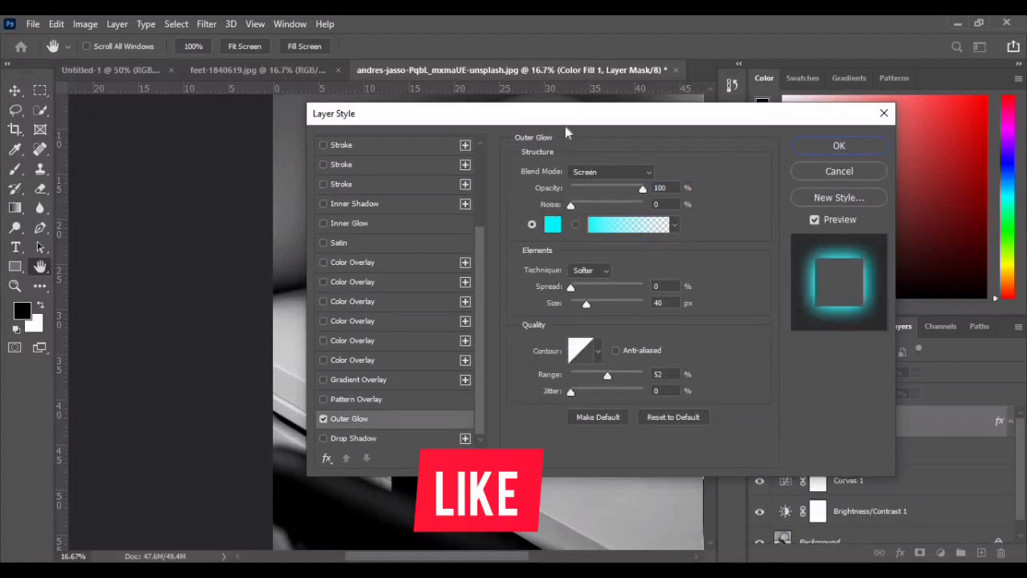
{"action": "left_click_drag", "start_coordinate": [565, 126], "coordinate": [867, 134]}
{"action": "left_click_drag", "start_coordinate": [873, 294], "coordinate": [883, 347]}
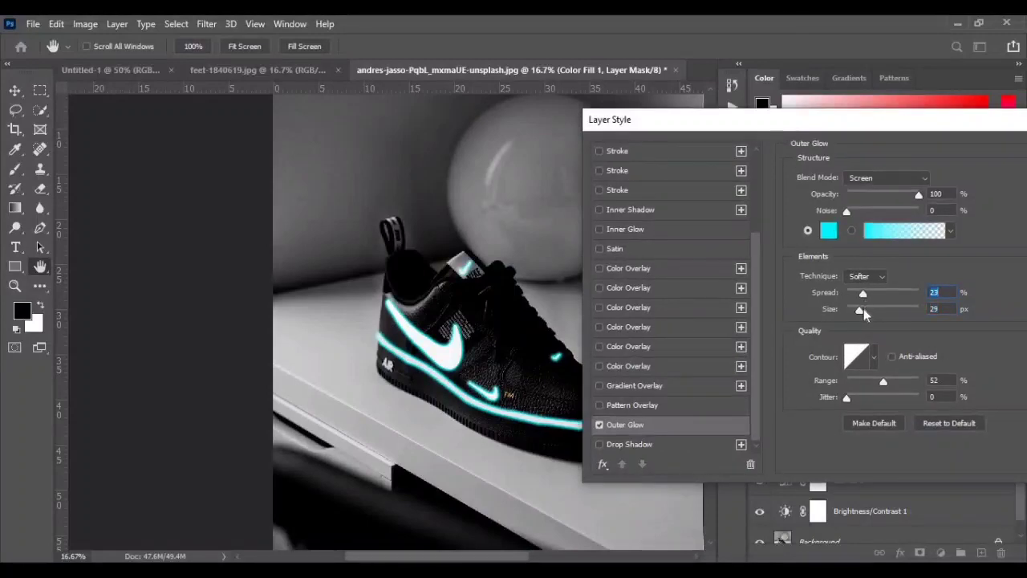
Step: Set the Outer Glow's size to 40 px and its opacity to 69%, keeping the sneaker in view
{"action": "left_click_drag", "start_coordinate": [858, 309], "coordinate": [861, 309]}
{"action": "left_click_drag", "start_coordinate": [919, 194], "coordinate": [895, 197]}
{"action": "left_click_drag", "start_coordinate": [839, 119], "coordinate": [761, 101]}
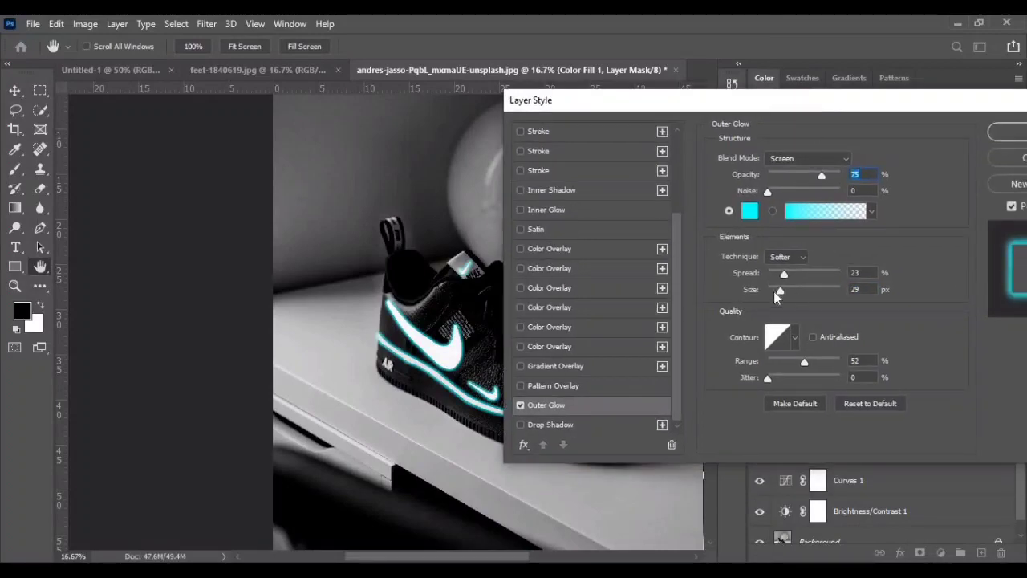
{"action": "left_click_drag", "start_coordinate": [859, 104], "coordinate": [822, 103]}
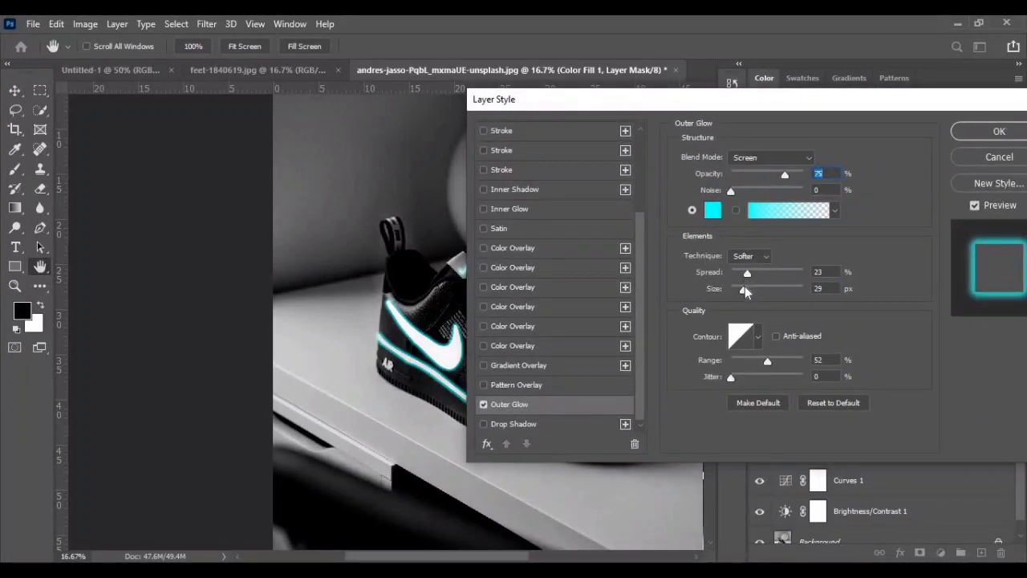
{"action": "mouse_move", "coordinate": [744, 287]}
{"action": "left_mouse_down"}
{"action": "mouse_move", "coordinate": [778, 291]}
{"action": "mouse_move", "coordinate": [749, 292]}
{"action": "left_mouse_up"}
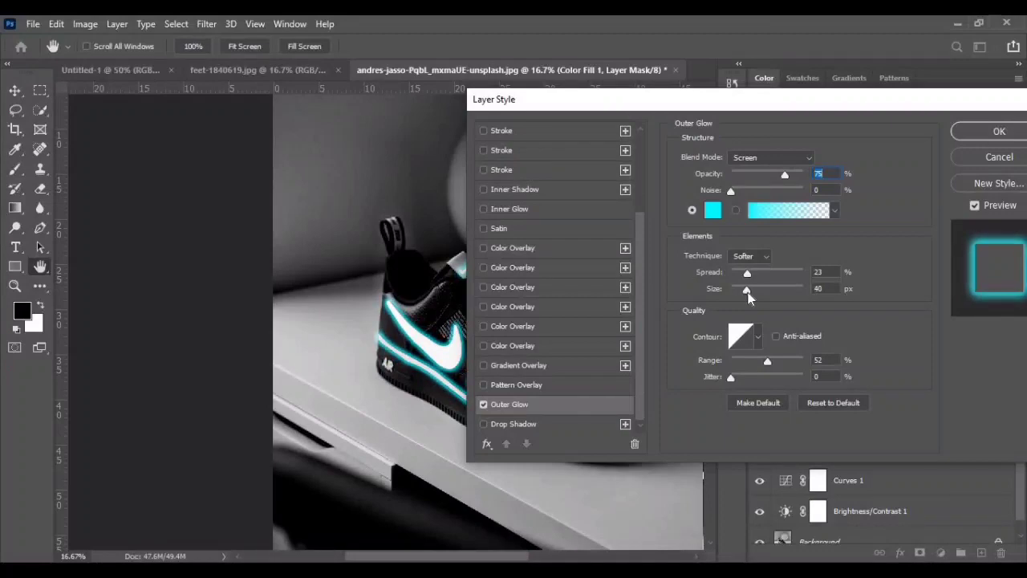
{"action": "left_click", "coordinate": [782, 175]}
{"action": "left_click_drag", "start_coordinate": [837, 111], "coordinate": [777, 106]}
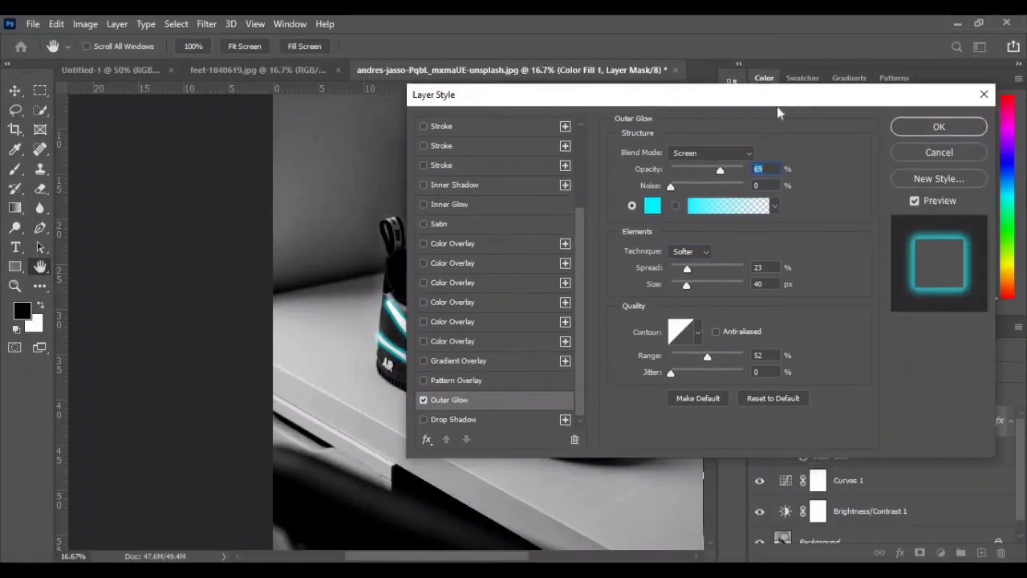
Step: Set the glow colour to cyan 01f0ff and apply the layer style
{"action": "left_click", "coordinate": [652, 207]}
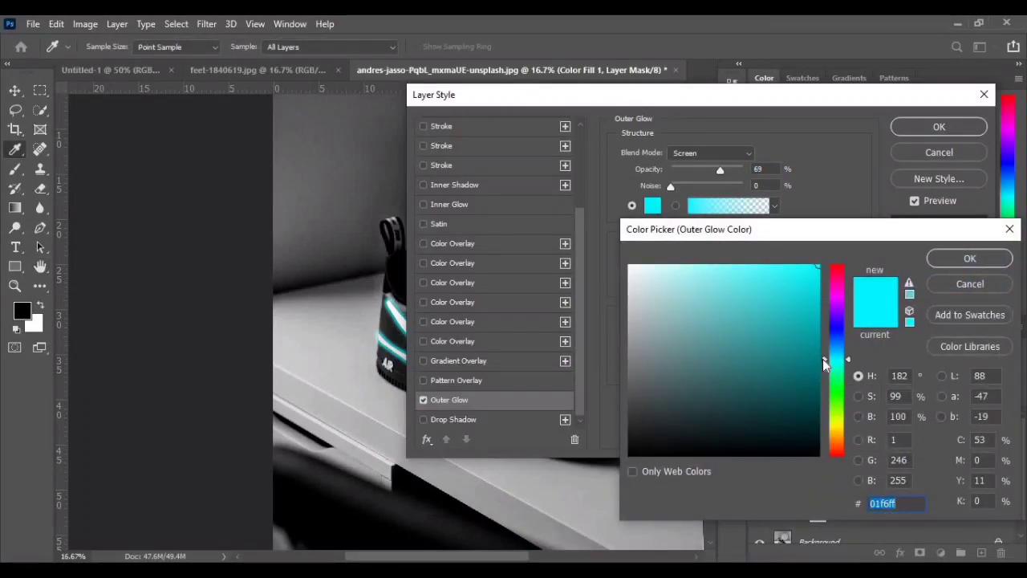
{"action": "left_click", "coordinate": [824, 358]}
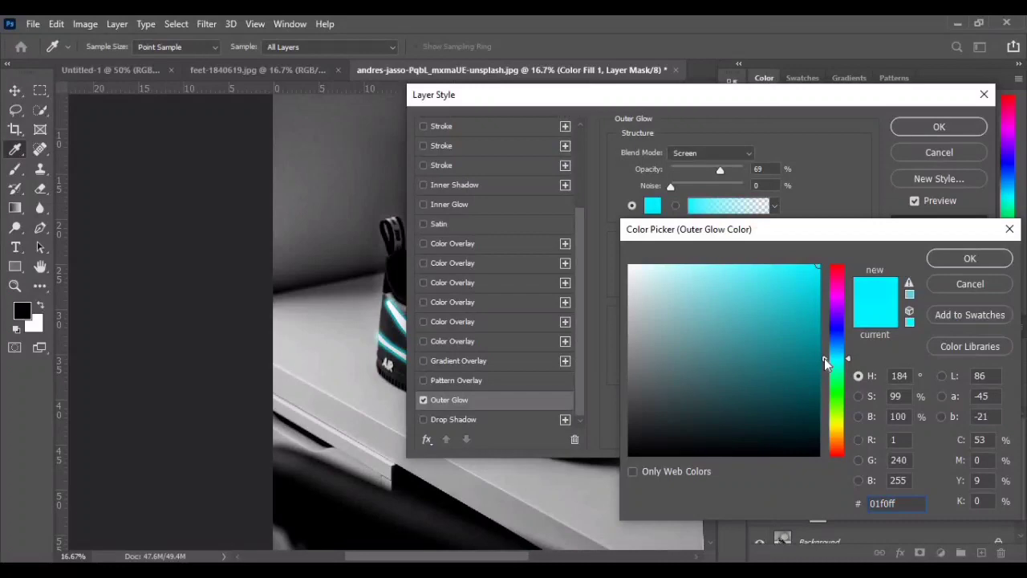
{"action": "left_click", "coordinate": [970, 258]}
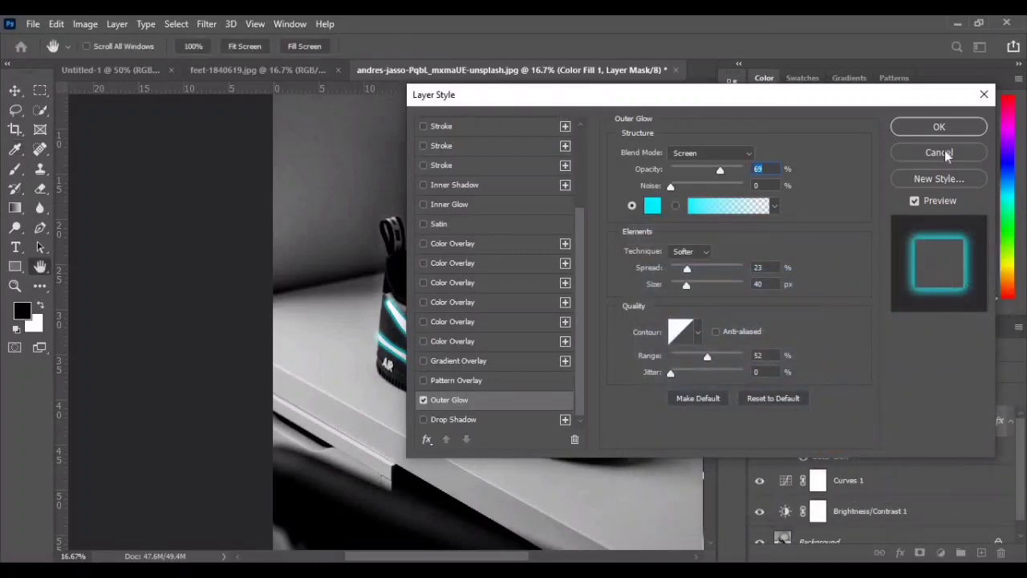
{"action": "left_click", "coordinate": [945, 128]}
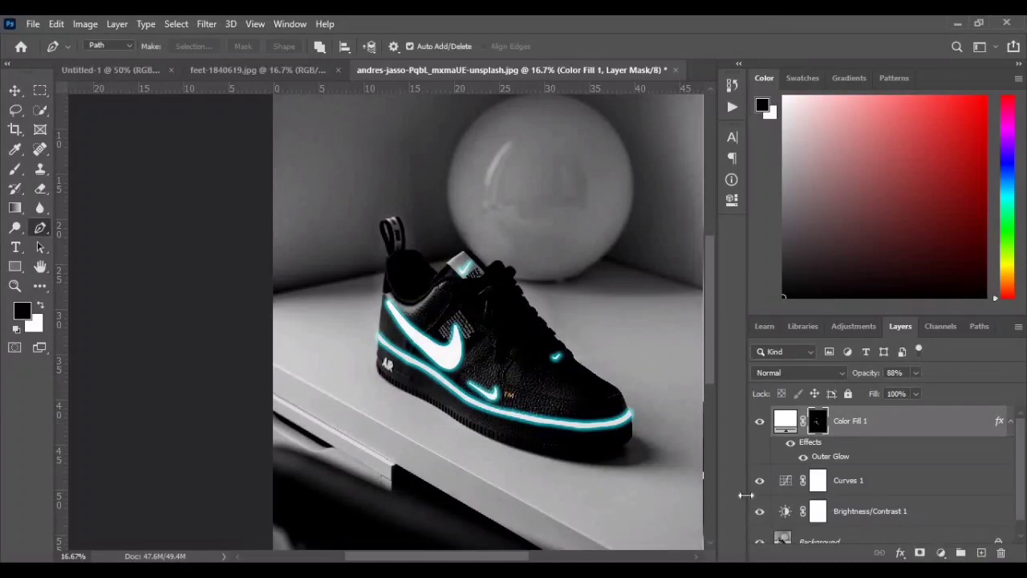
Step: Add a new layer above the white fill layer and set its blend mode to Color Dodge
{"action": "left_click", "coordinate": [982, 554]}
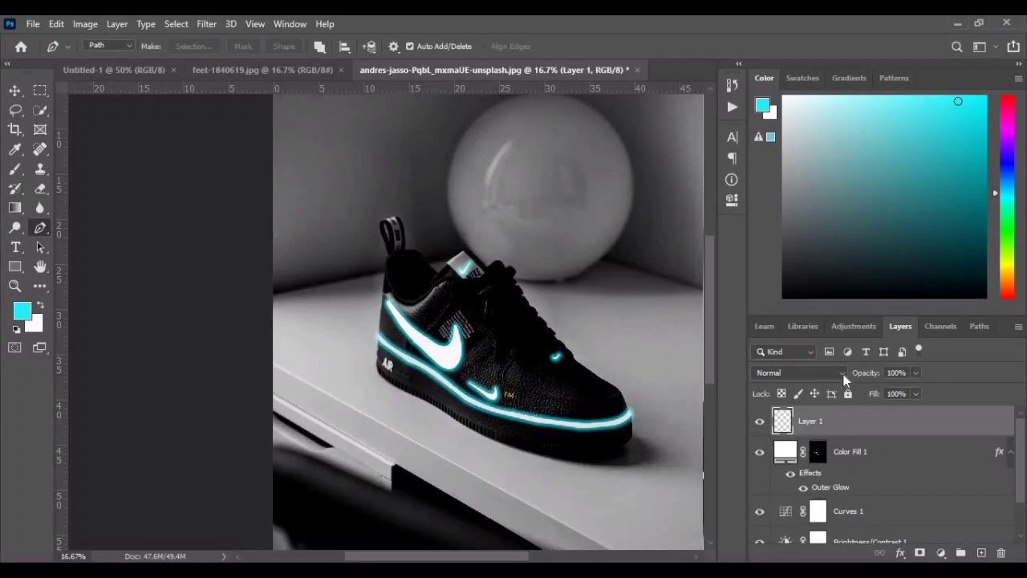
{"action": "left_click", "coordinate": [843, 374]}
{"action": "left_click", "coordinate": [810, 326]}
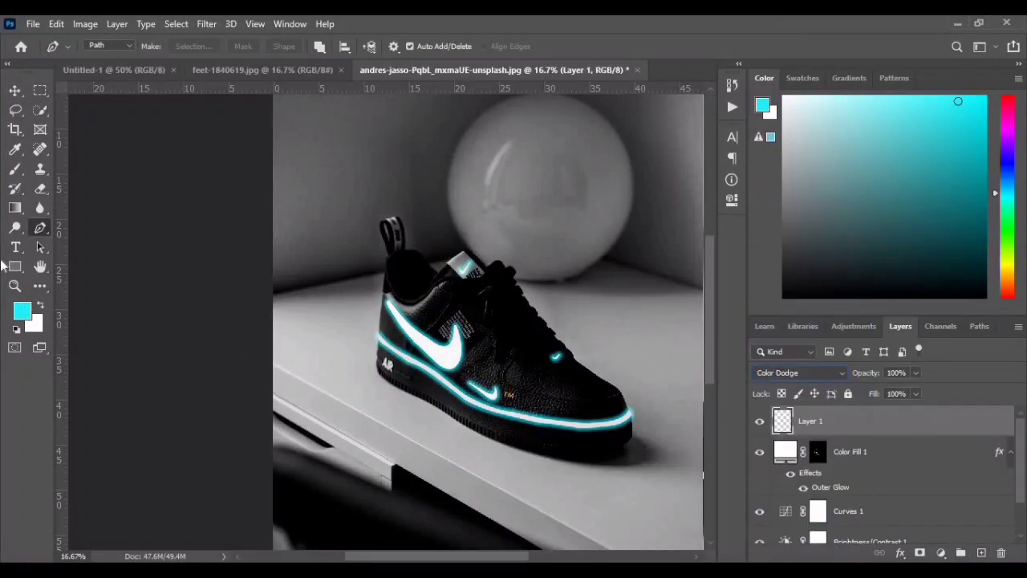
Step: Choose the Brush tool and pick a bright cyan foreground colour matching the glow
{"action": "left_click", "coordinate": [14, 169]}
{"action": "left_click", "coordinate": [22, 310]}
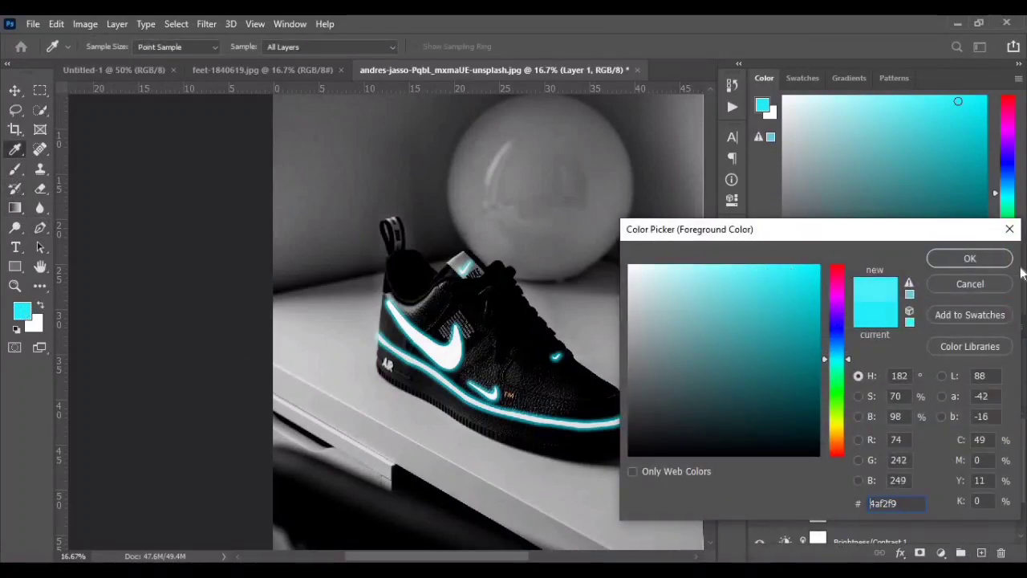
{"action": "left_click", "coordinate": [794, 271]}
{"action": "left_click", "coordinate": [970, 258]}
Step: Set the soft brush to 125 px with 80% opacity and a low flow for work around the heel swoosh
{"action": "key", "text": "ctrl+plus"}
{"action": "key", "text": "ctrl+plus"}
{"action": "key", "text": "ctrl+plus"}
{"action": "key", "text": "ctrl+plus"}
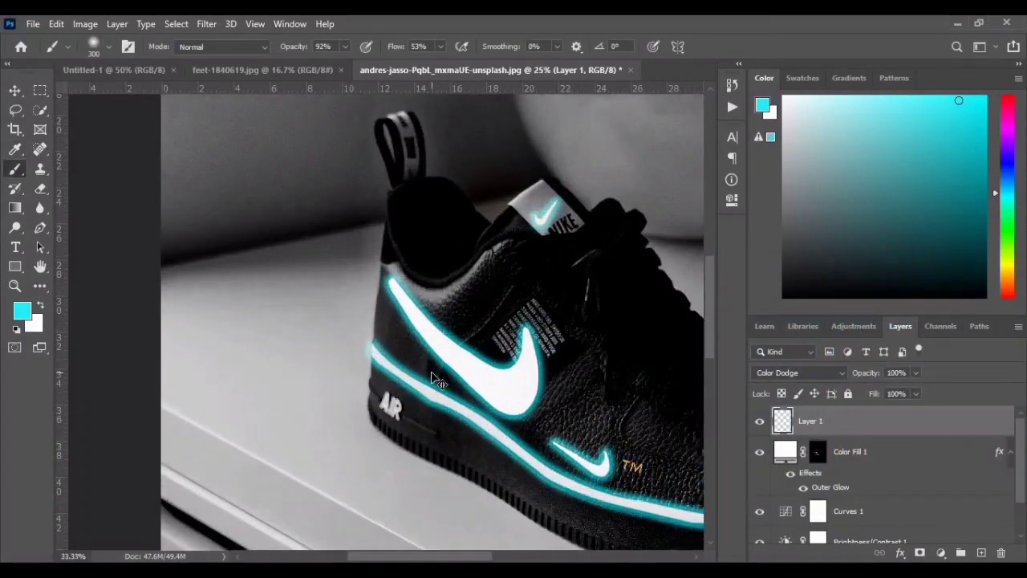
{"action": "left_click_drag", "start_coordinate": [390, 375], "coordinate": [348, 356]}
{"action": "key", "text": "bracketleft"}
{"action": "key", "text": "bracketleft"}
{"action": "key", "text": "bracketleft"}
{"action": "key", "text": "bracketleft"}
{"action": "key", "text": "bracketleft"}
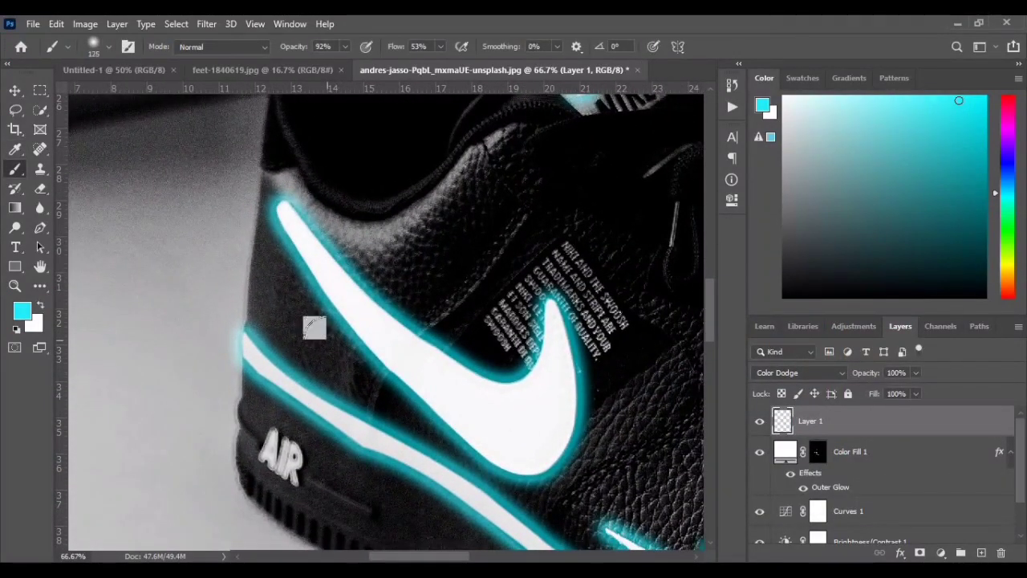
{"action": "left_click_drag", "start_coordinate": [397, 48], "coordinate": [373, 50]}
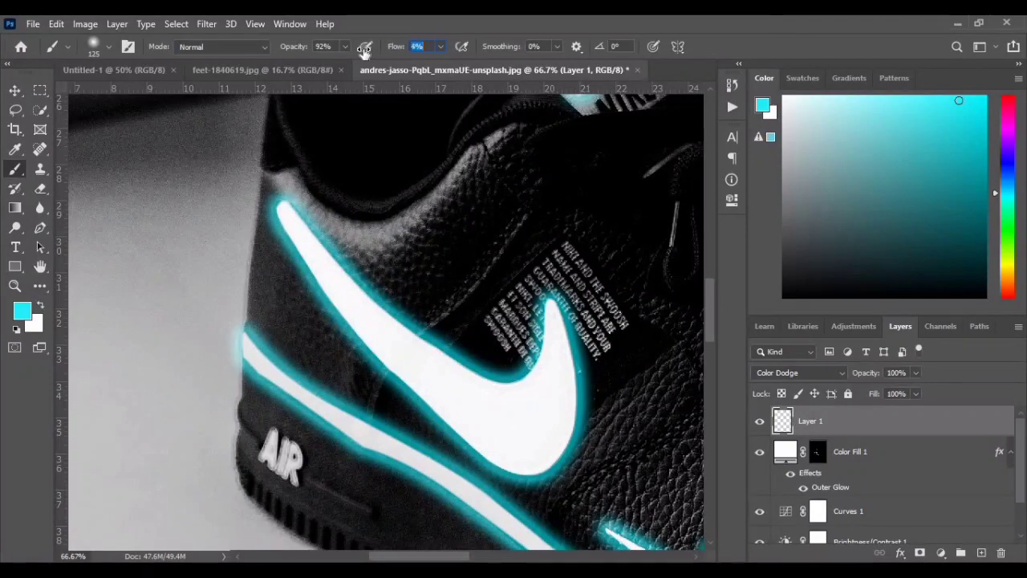
{"action": "left_click_drag", "start_coordinate": [287, 51], "coordinate": [278, 50]}
Step: Brush cyan light onto the leather around the large swoosh and along the upper side of the midsole stripe
{"action": "mouse_move", "coordinate": [321, 222]}
{"action": "left_mouse_down"}
{"action": "mouse_move", "coordinate": [425, 332]}
{"action": "mouse_move", "coordinate": [507, 363]}
{"action": "mouse_move", "coordinate": [564, 298]}
{"action": "mouse_move", "coordinate": [527, 458]}
{"action": "mouse_move", "coordinate": [399, 390]}
{"action": "mouse_move", "coordinate": [250, 211]}
{"action": "mouse_move", "coordinate": [309, 273]}
{"action": "left_mouse_up"}
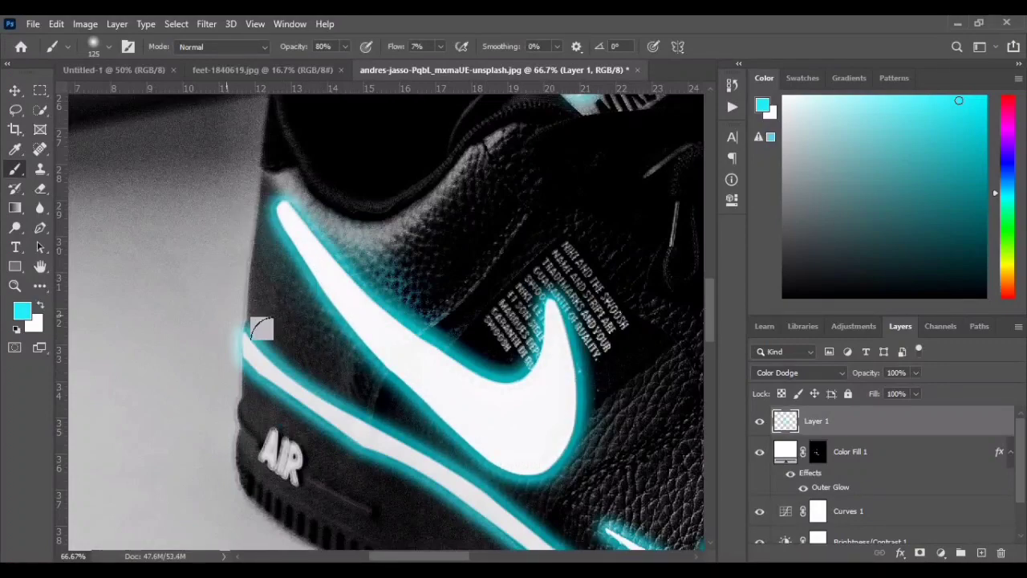
{"action": "mouse_move", "coordinate": [262, 327]}
{"action": "left_mouse_down"}
{"action": "mouse_move", "coordinate": [276, 356]}
{"action": "mouse_move", "coordinate": [249, 345]}
{"action": "mouse_move", "coordinate": [369, 417]}
{"action": "mouse_move", "coordinate": [450, 450]}
{"action": "left_mouse_up"}
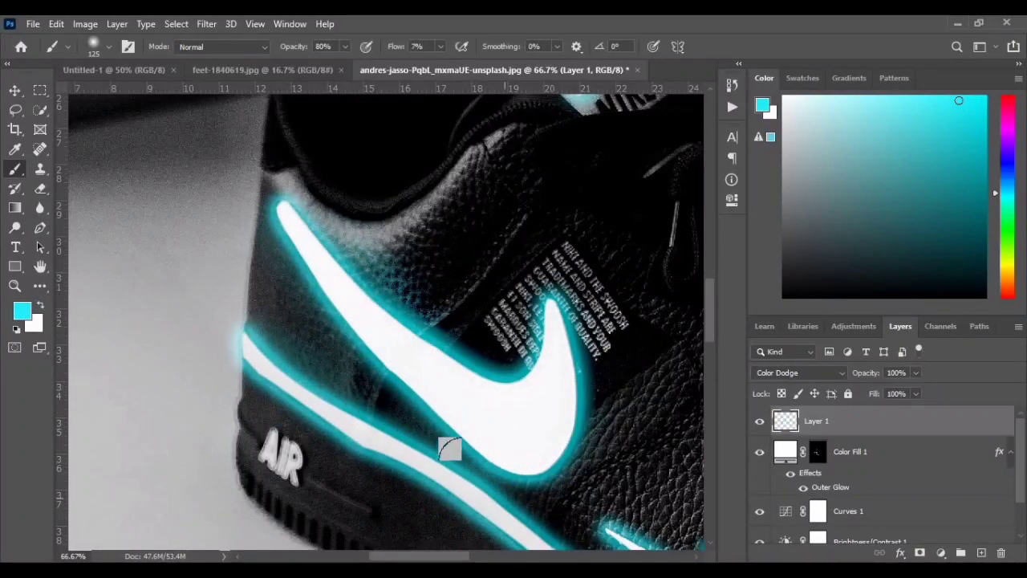
{"action": "mouse_move", "coordinate": [505, 501]}
{"action": "left_mouse_down"}
{"action": "mouse_move", "coordinate": [217, 261]}
{"action": "mouse_move", "coordinate": [301, 319]}
{"action": "mouse_move", "coordinate": [469, 378]}
{"action": "mouse_move", "coordinate": [590, 402]}
{"action": "mouse_move", "coordinate": [579, 402]}
{"action": "left_mouse_up"}
{"action": "mouse_move", "coordinate": [525, 396]}
{"action": "left_mouse_down"}
{"action": "mouse_move", "coordinate": [202, 336]}
{"action": "mouse_move", "coordinate": [149, 306]}
{"action": "left_mouse_up"}
{"action": "mouse_move", "coordinate": [231, 330]}
{"action": "left_mouse_down"}
{"action": "mouse_move", "coordinate": [439, 331]}
{"action": "mouse_move", "coordinate": [564, 297]}
{"action": "left_mouse_up"}
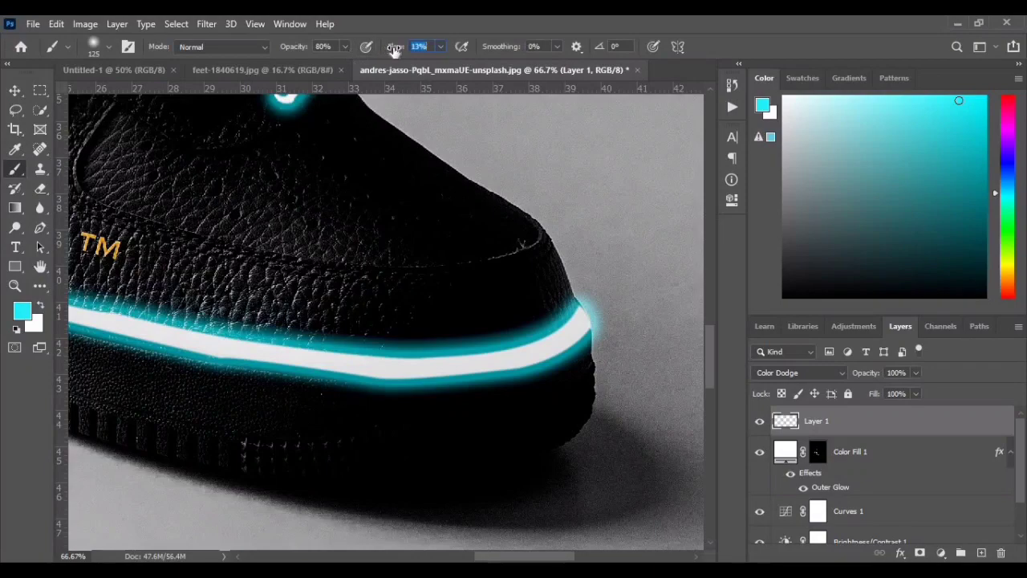
Step: Paint cyan light on the sole below the midsole stripe from toe to heel with a 300 px brush at 5% flow
{"action": "left_click_drag", "start_coordinate": [384, 54], "coordinate": [384, 55]}
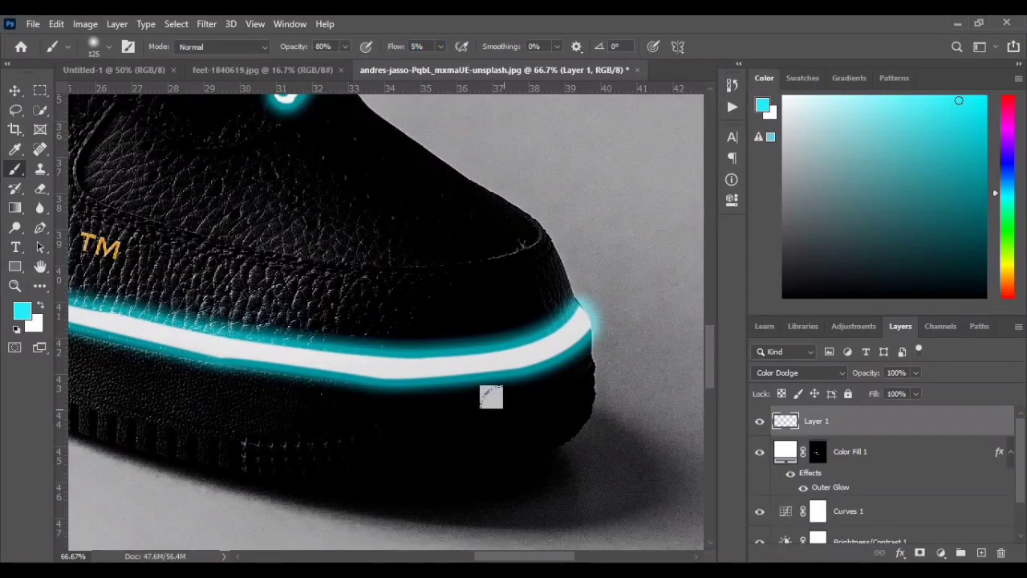
{"action": "key", "text": "bracketright"}
{"action": "key", "text": "bracketright"}
{"action": "key", "text": "bracketright"}
{"action": "key", "text": "bracketright"}
{"action": "key", "text": "bracketright"}
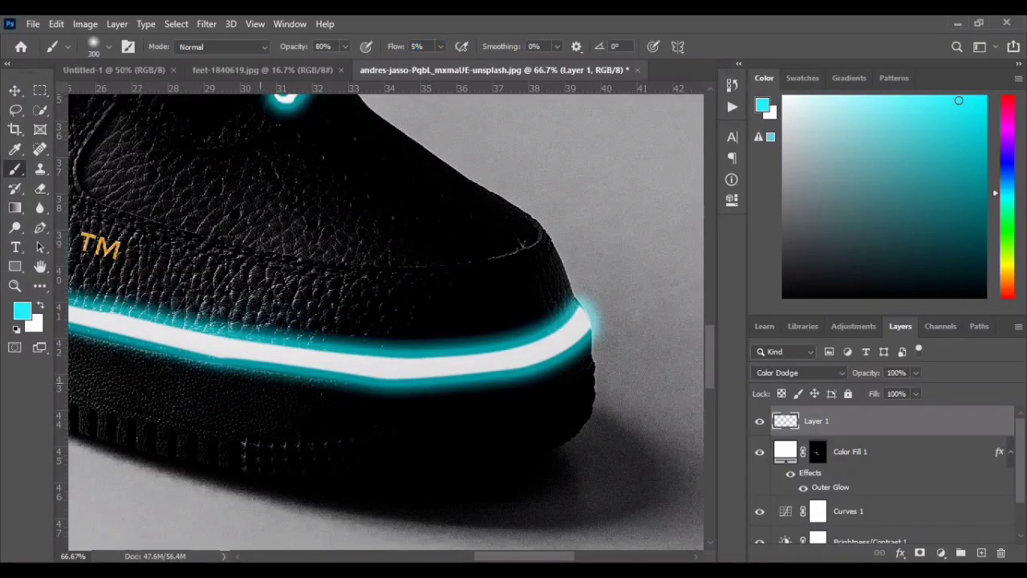
{"action": "left_click_drag", "start_coordinate": [232, 387], "coordinate": [582, 429]}
{"action": "mouse_move", "coordinate": [436, 398]}
{"action": "left_mouse_down"}
{"action": "mouse_move", "coordinate": [207, 269]}
{"action": "mouse_move", "coordinate": [538, 412]}
{"action": "mouse_move", "coordinate": [375, 304]}
{"action": "left_mouse_up"}
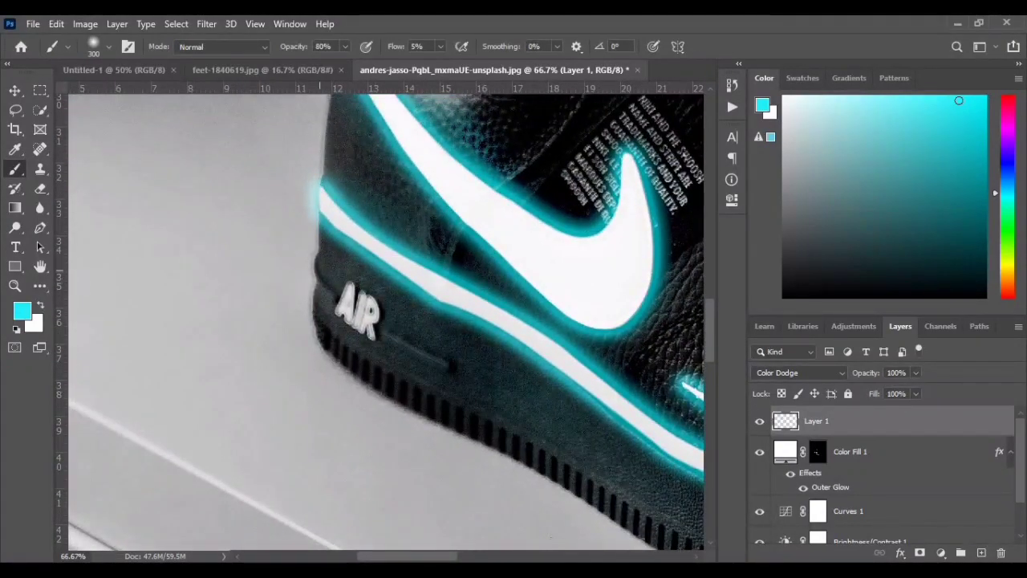
{"action": "left_click_drag", "start_coordinate": [450, 383], "coordinate": [318, 445]}
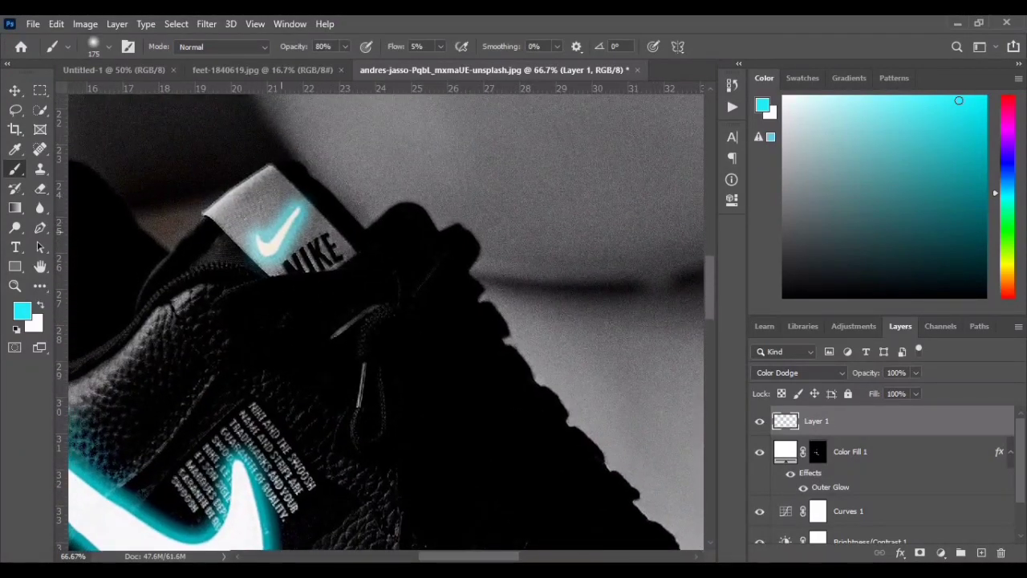
Step: Brush faint cyan light around the tongue label and collar at 175 px and 2% flow, then undo the last stroke
{"action": "left_click", "coordinate": [281, 232]}
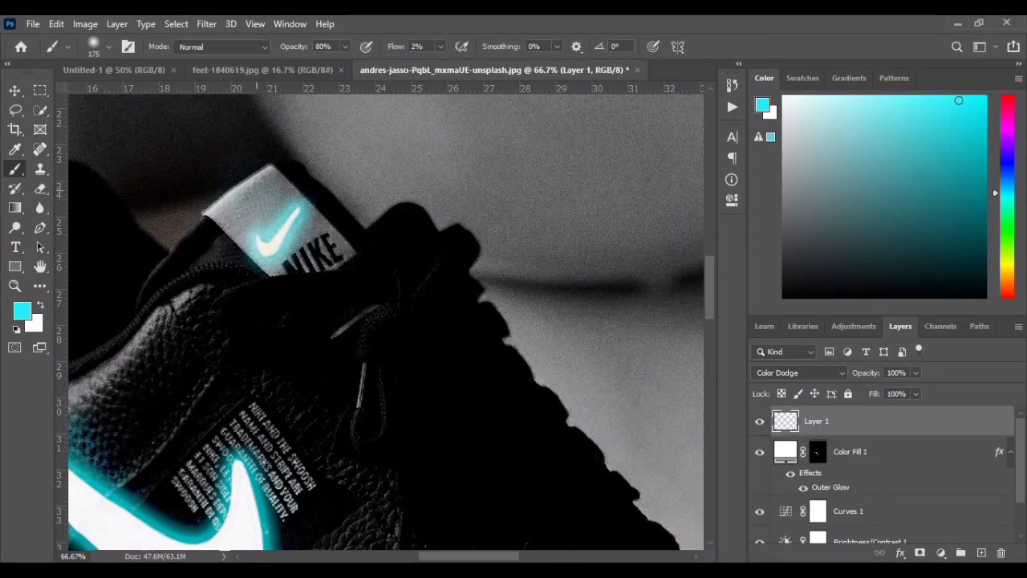
{"action": "left_click_drag", "start_coordinate": [284, 410], "coordinate": [645, 465]}
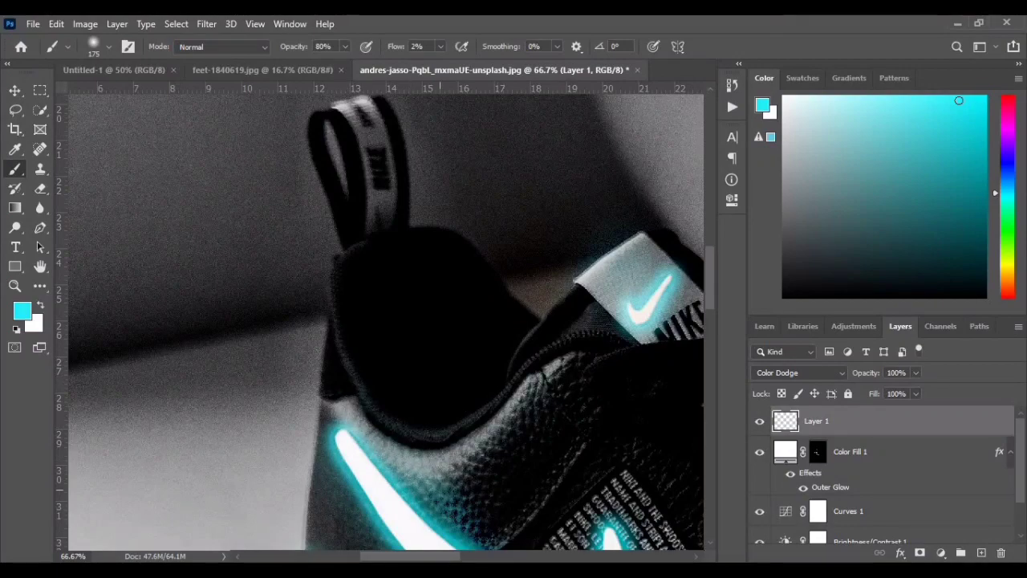
{"action": "scroll", "coordinate": [515, 455], "scroll_direction": "down", "scroll_amount": 3}
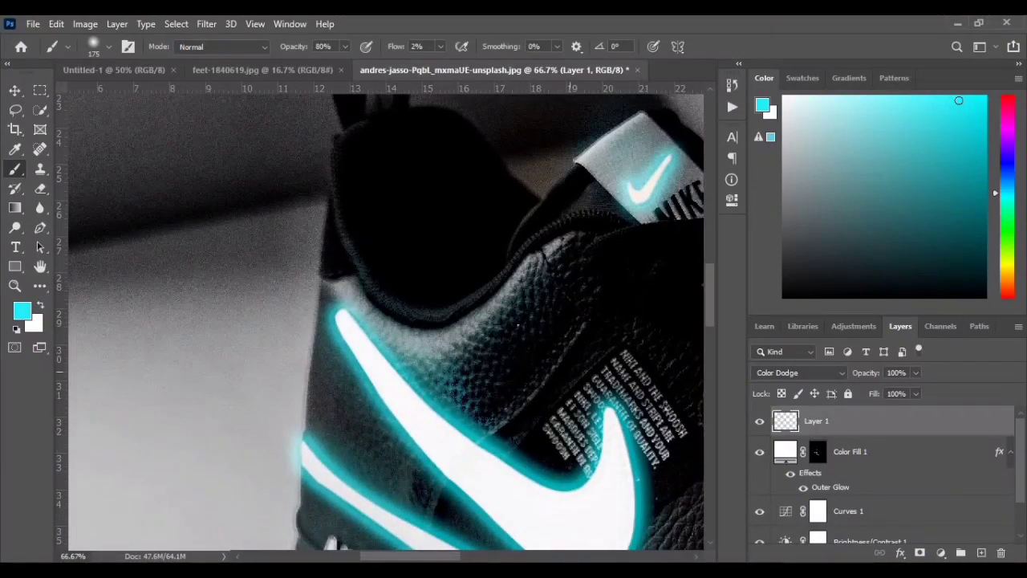
{"action": "key", "text": "ctrl+z"}
Step: Examine the painted cyan light around the heel, large swoosh, midsole and forefoot up close
{"action": "left_click_drag", "start_coordinate": [640, 378], "coordinate": [477, 299]}
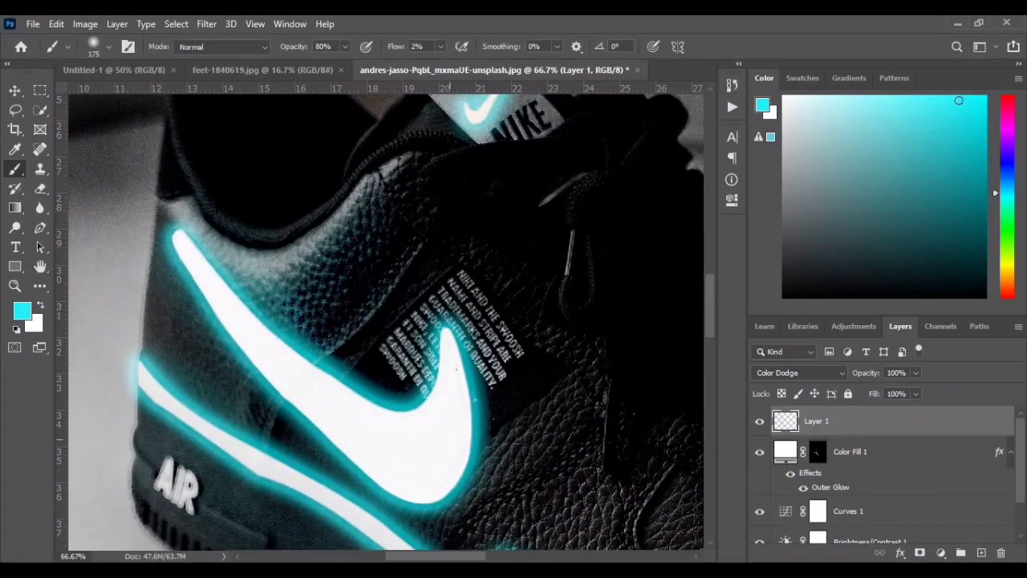
{"action": "left_click_drag", "start_coordinate": [307, 364], "coordinate": [561, 410]}
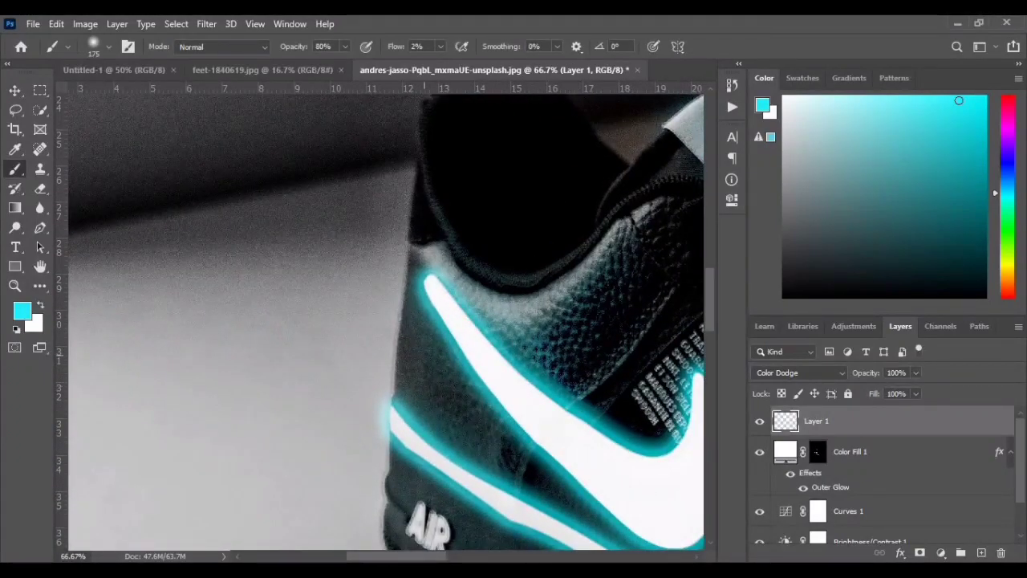
{"action": "left_click_drag", "start_coordinate": [545, 463], "coordinate": [342, 190]}
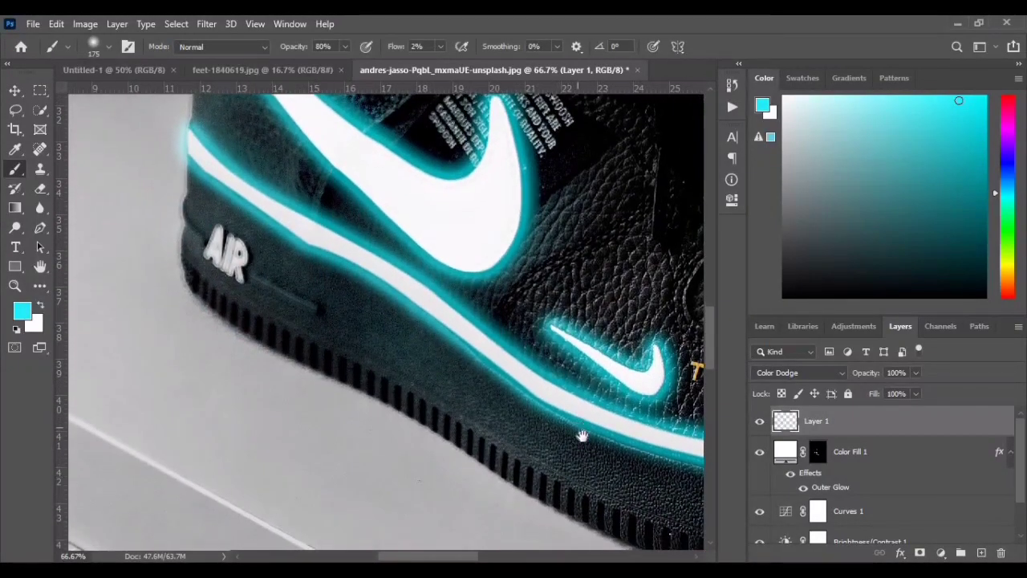
{"action": "left_click_drag", "start_coordinate": [582, 435], "coordinate": [419, 325]}
{"action": "left_click_drag", "start_coordinate": [626, 431], "coordinate": [397, 346]}
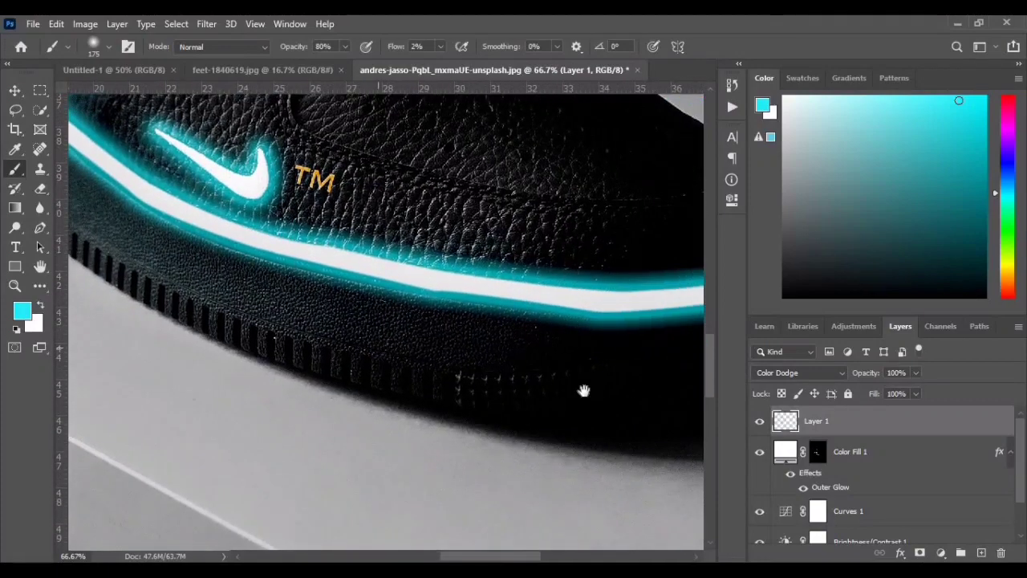
{"action": "left_click_drag", "start_coordinate": [289, 253], "coordinate": [615, 338]}
{"action": "left_click_drag", "start_coordinate": [353, 264], "coordinate": [476, 343]}
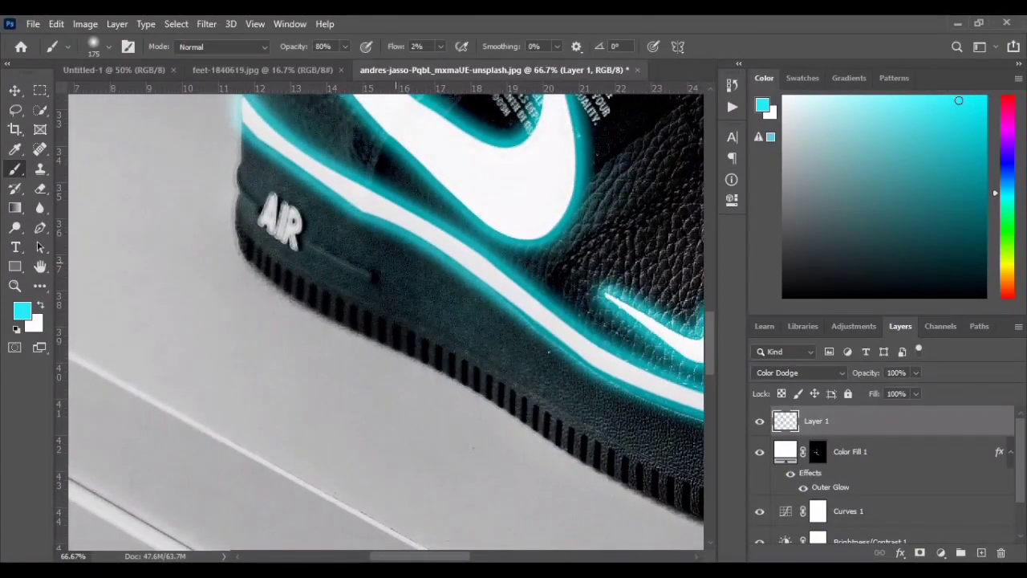
{"action": "mouse_move", "coordinate": [635, 438]}
{"action": "left_mouse_down"}
{"action": "mouse_move", "coordinate": [190, 254]}
{"action": "mouse_move", "coordinate": [204, 247]}
{"action": "left_mouse_up"}
{"action": "mouse_move", "coordinate": [457, 337]}
{"action": "left_mouse_down"}
{"action": "mouse_move", "coordinate": [216, 270]}
{"action": "mouse_move", "coordinate": [438, 490]}
{"action": "left_mouse_up"}
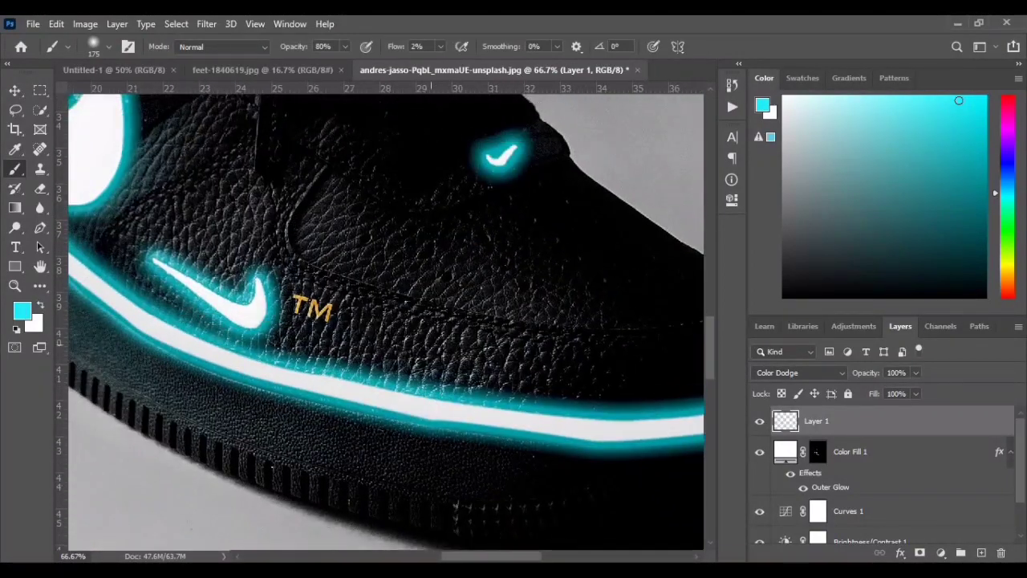
Step: Compare the whole sneaker with and without the Color Dodge light layer, leaving the layer shown
{"action": "key", "text": "ctrl+minus"}
{"action": "key", "text": "ctrl+minus"}
{"action": "key", "text": "ctrl+minus"}
{"action": "left_click", "coordinate": [760, 420]}
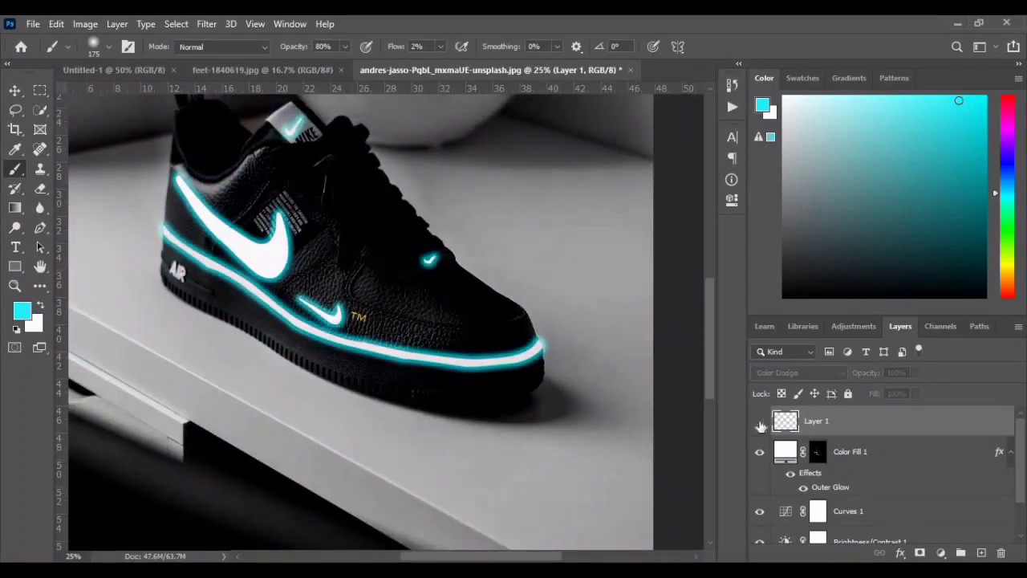
{"action": "left_click", "coordinate": [760, 422]}
{"action": "left_click", "coordinate": [760, 422]}
{"action": "left_click", "coordinate": [760, 422]}
{"action": "left_click", "coordinate": [760, 422]}
{"action": "left_click", "coordinate": [760, 422]}
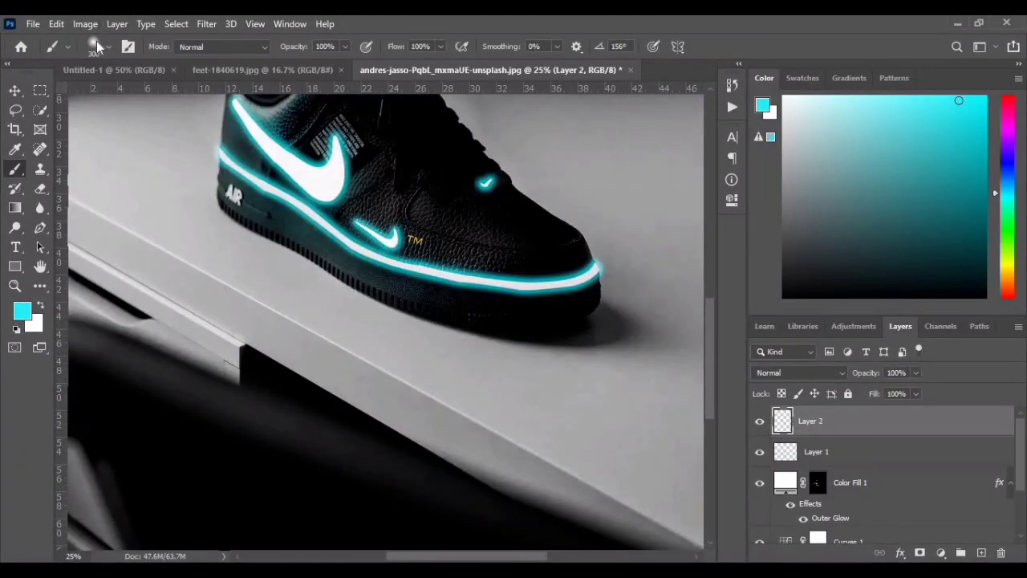
Step: Paint a cyan band on the tabletop around the sneaker's sole with a 300 px Soft Round brush at 100% flow
{"action": "left_click", "coordinate": [109, 46]}
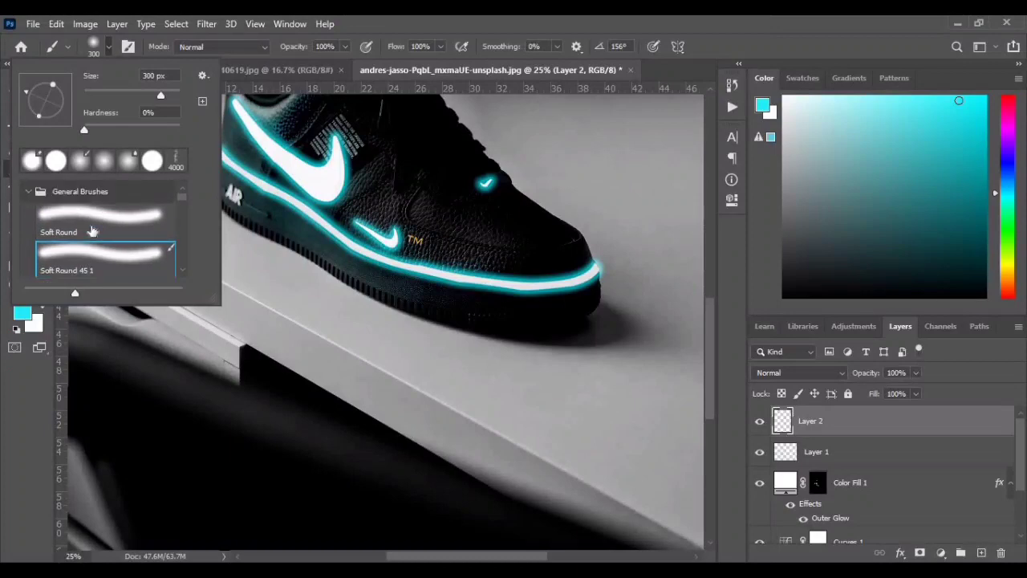
{"action": "double_click", "coordinate": [92, 231]}
{"action": "mouse_move", "coordinate": [166, 222]}
{"action": "left_mouse_down"}
{"action": "mouse_move", "coordinate": [431, 337]}
{"action": "mouse_move", "coordinate": [573, 362]}
{"action": "mouse_move", "coordinate": [642, 321]}
{"action": "mouse_move", "coordinate": [176, 169]}
{"action": "left_mouse_up"}
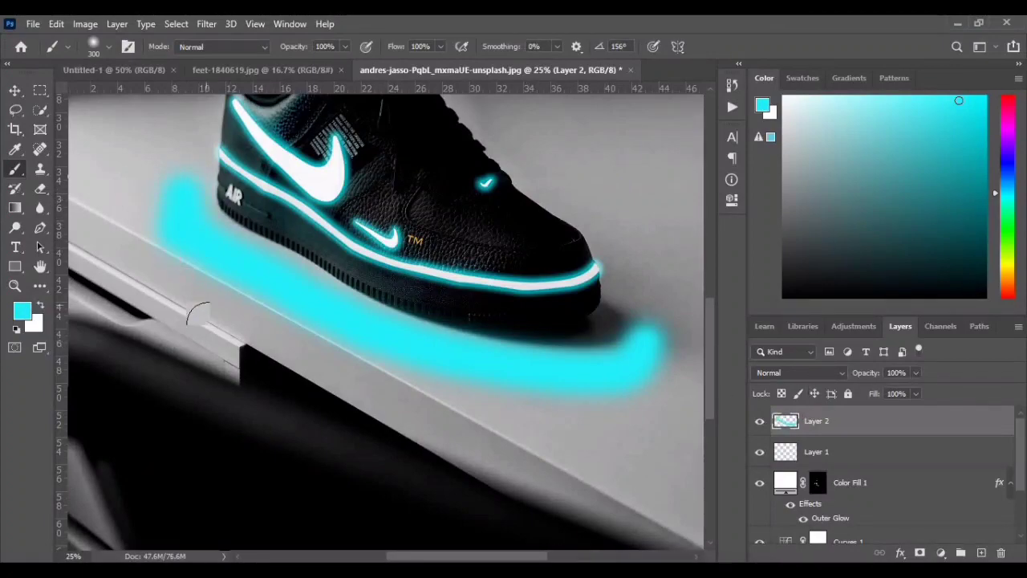
Step: Set the painted tabletop band's layer to Color Dodge blending at 75% opacity
{"action": "left_click", "coordinate": [845, 373]}
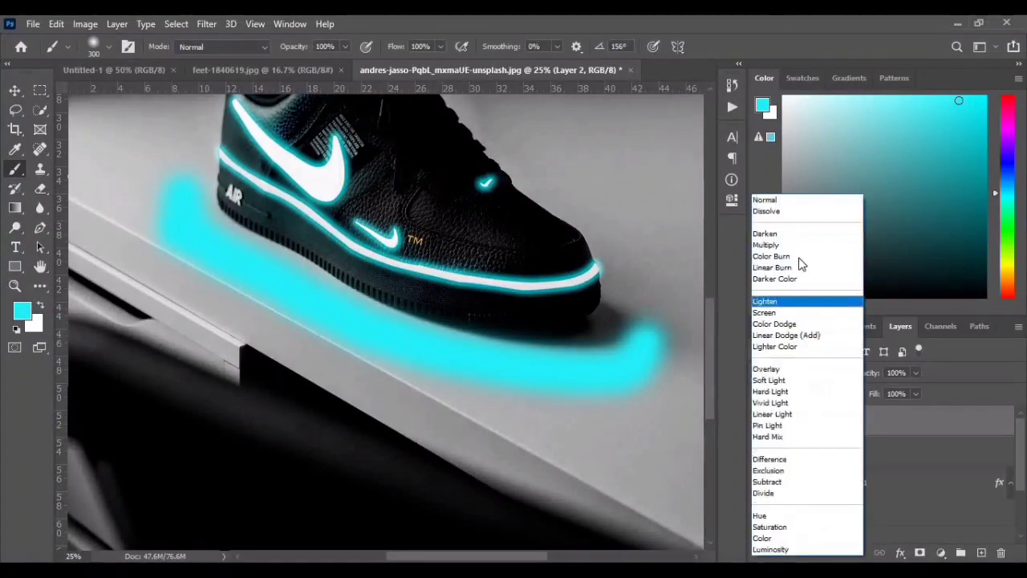
{"action": "left_click", "coordinate": [780, 323]}
{"action": "left_click", "coordinate": [899, 391]}
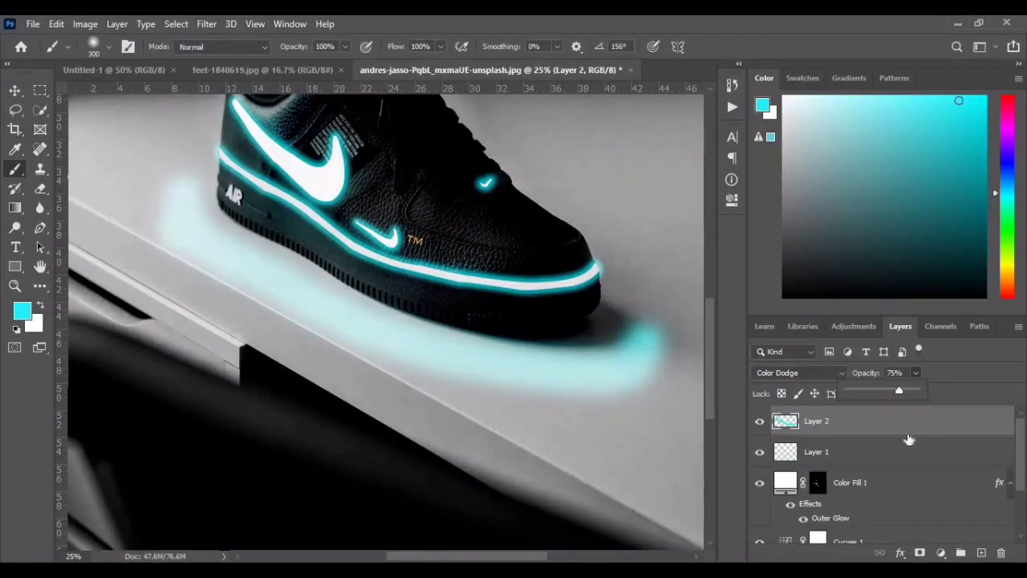
Step: Stamp all visible layers into a new top layer and open it in the Camera Raw Filter
{"action": "key", "text": "ctrl+shift+alt+e"}
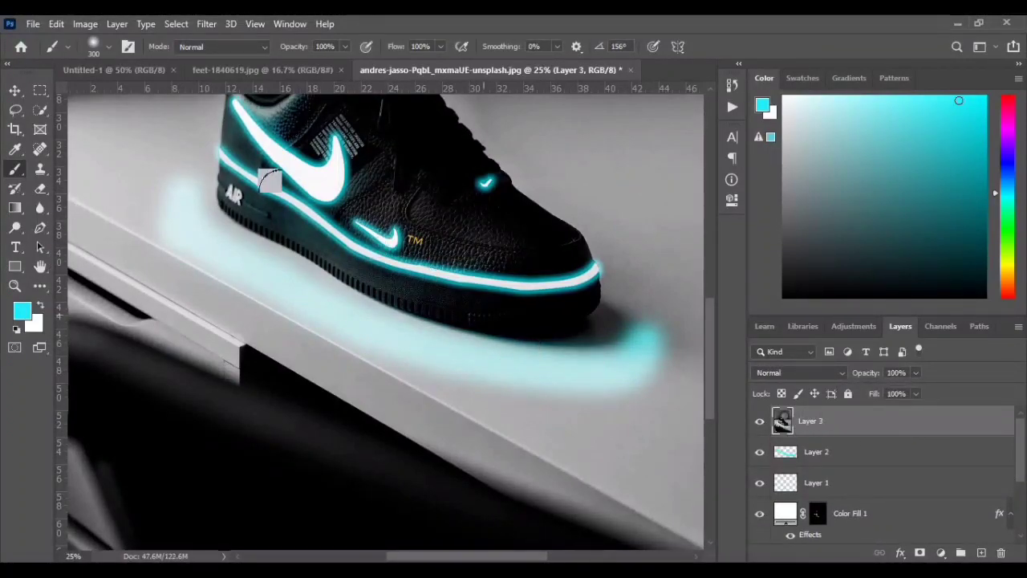
{"action": "left_click", "coordinate": [206, 24]}
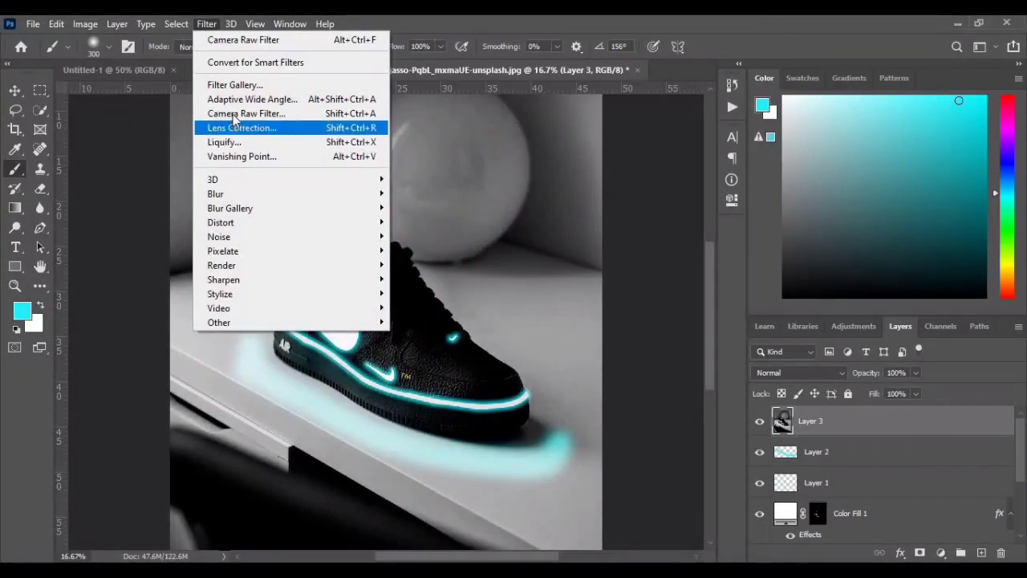
{"action": "left_click", "coordinate": [234, 113]}
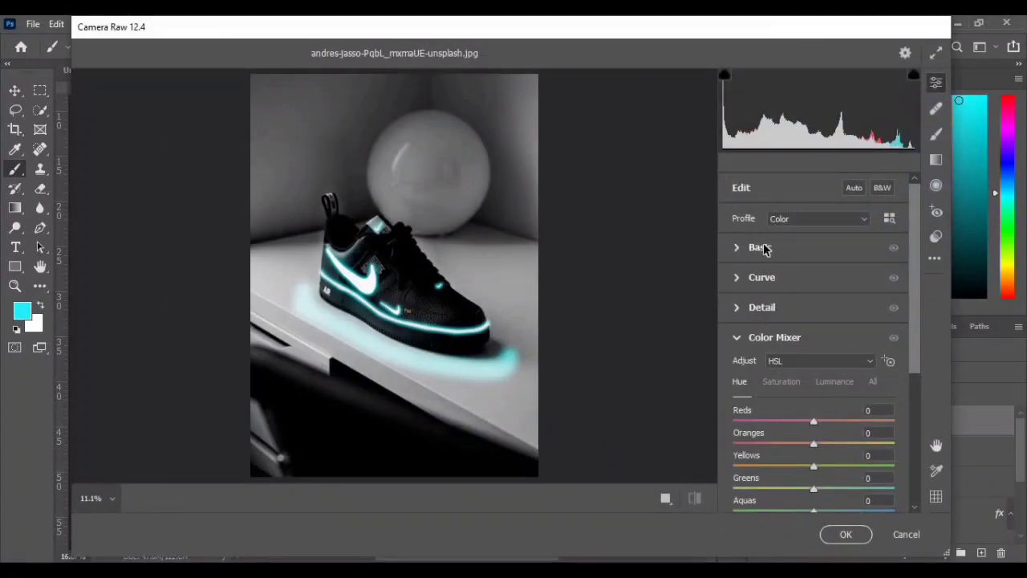
Step: Cool and darken the image with Temperature -20, Exposure -0.70 and Contrast +11
{"action": "left_click", "coordinate": [760, 248]}
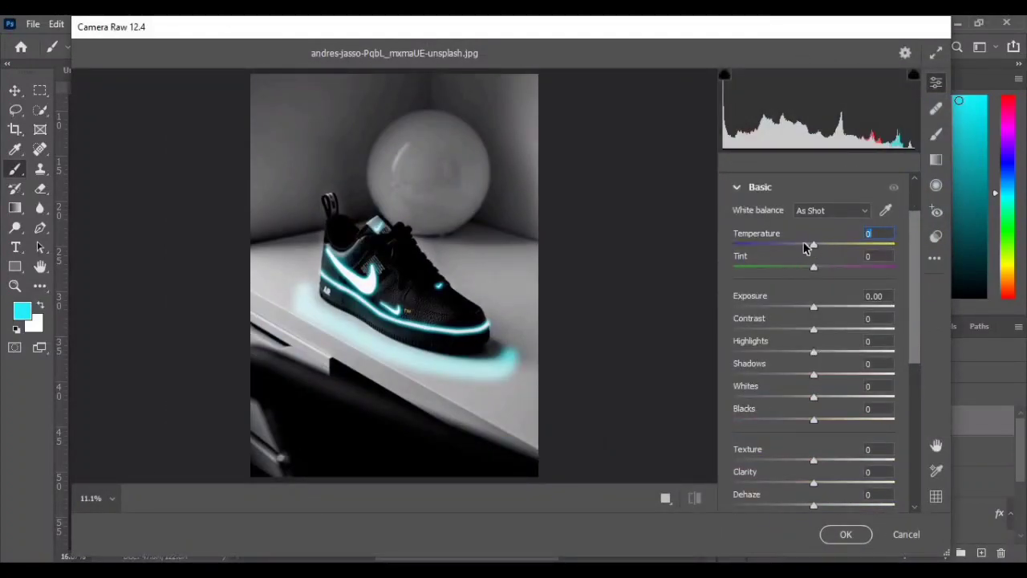
{"action": "left_click_drag", "start_coordinate": [806, 247], "coordinate": [796, 244]}
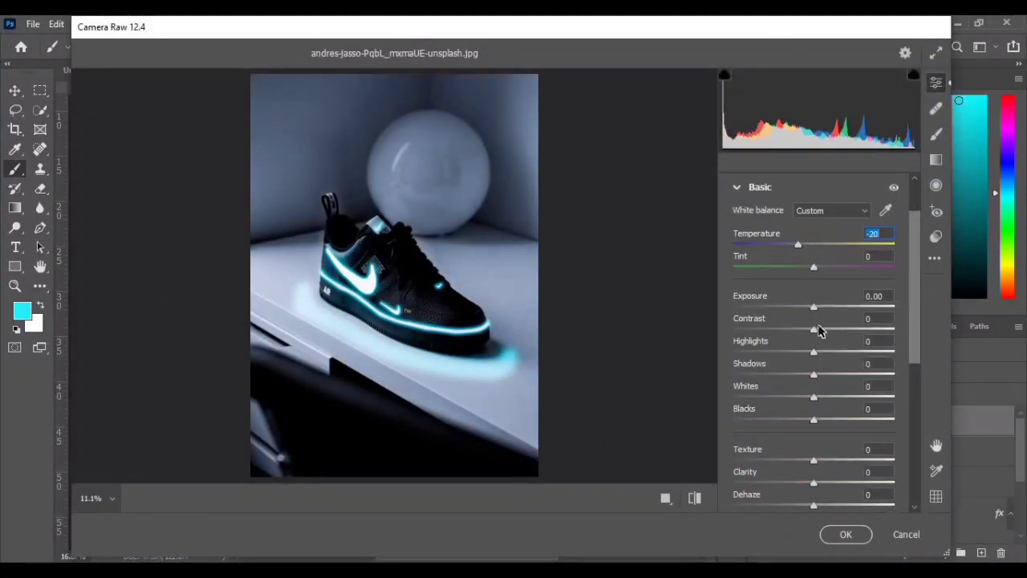
{"action": "left_click_drag", "start_coordinate": [813, 307], "coordinate": [822, 344]}
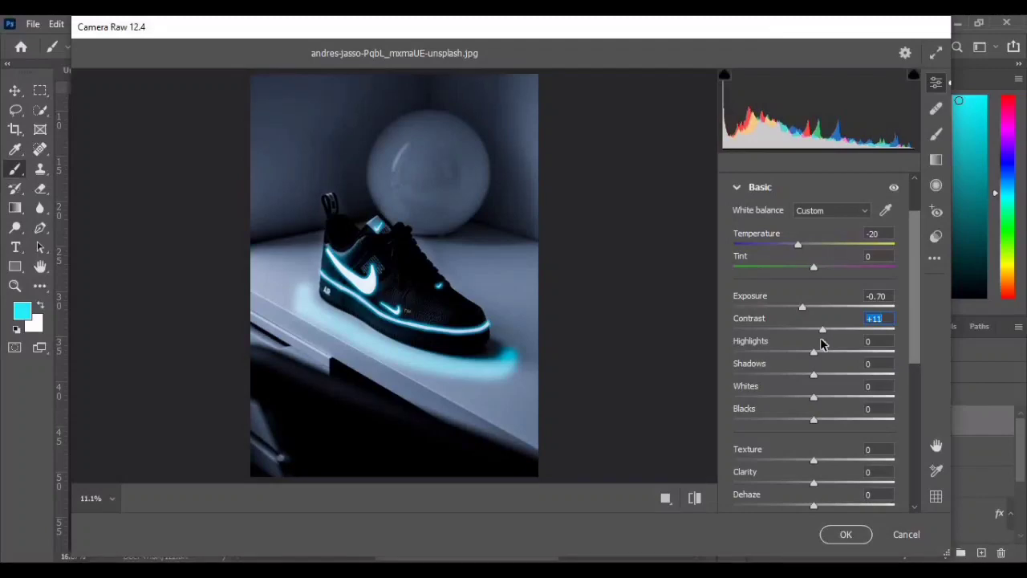
Step: Set Highlights to -3, Shadows to -7, Whites to -4, Blacks to -2, Texture to +3, Clarity to +5 and Vibrance to +7
{"action": "scroll", "coordinate": [818, 347], "scroll_direction": "down", "scroll_amount": 3}
{"action": "left_click_drag", "start_coordinate": [813, 244], "coordinate": [808, 326]}
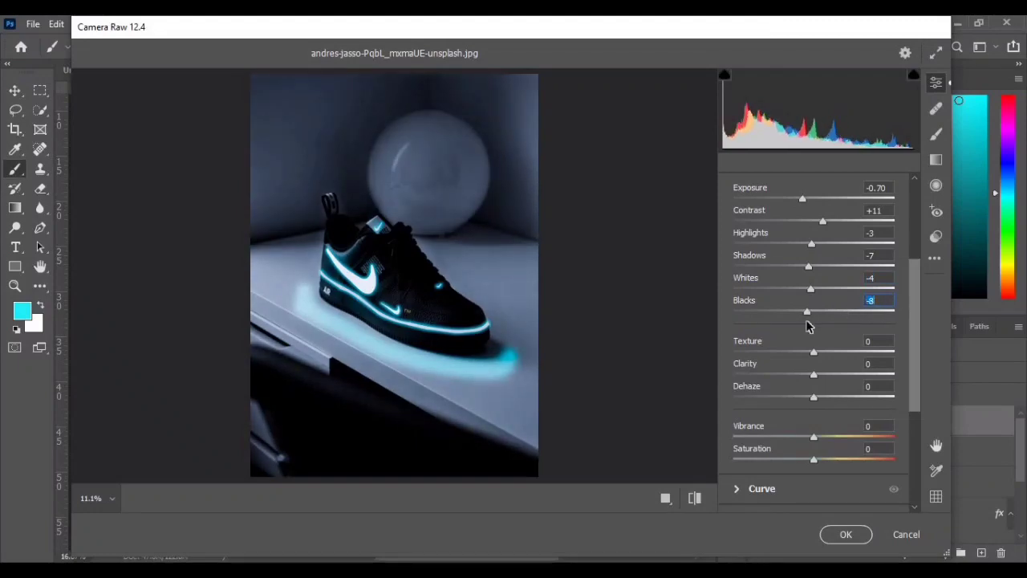
{"action": "scroll", "coordinate": [811, 325], "scroll_direction": "down", "scroll_amount": 3}
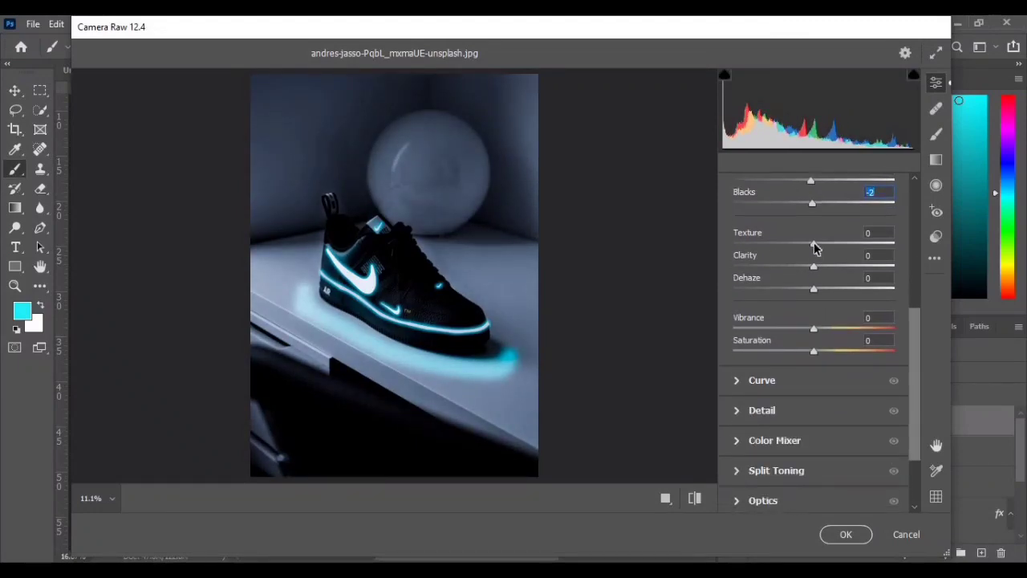
{"action": "mouse_move", "coordinate": [813, 272]}
{"action": "left_mouse_down"}
{"action": "mouse_move", "coordinate": [869, 258]}
{"action": "mouse_move", "coordinate": [781, 277]}
{"action": "mouse_move", "coordinate": [853, 268]}
{"action": "mouse_move", "coordinate": [822, 276]}
{"action": "left_mouse_up"}
{"action": "scroll", "coordinate": [813, 321], "scroll_direction": "down", "scroll_amount": 2}
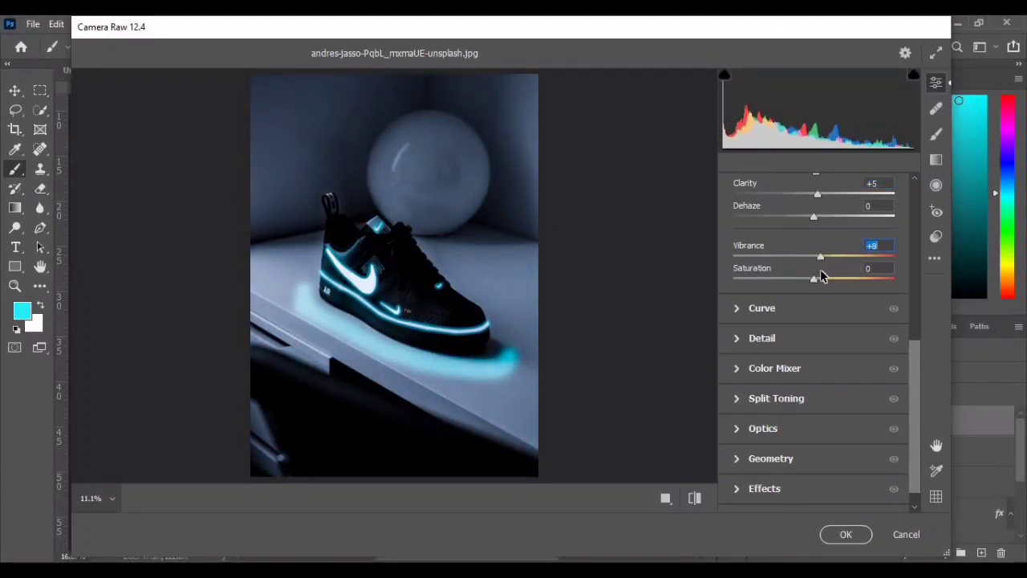
Step: Lower the parametric curve with Highlights -11, Lights -14, Darks -7 and Shadows -10
{"action": "left_click", "coordinate": [760, 309]}
{"action": "scroll", "coordinate": [798, 316], "scroll_direction": "down", "scroll_amount": 2}
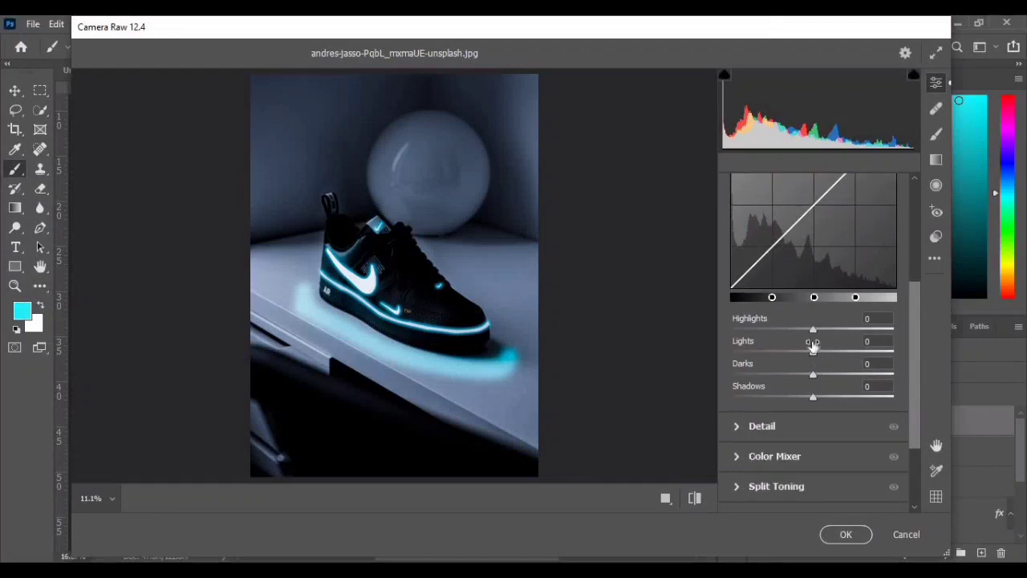
{"action": "left_click_drag", "start_coordinate": [814, 330], "coordinate": [805, 396]}
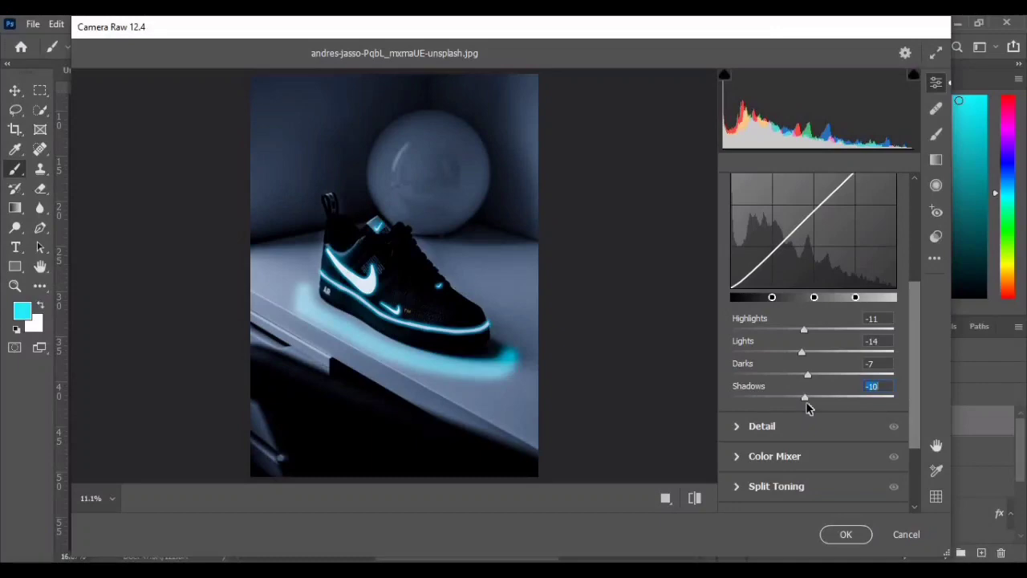
Step: Set the Sharpening amount to 8 in the Detail settings
{"action": "scroll", "coordinate": [771, 321], "scroll_direction": "down", "scroll_amount": 3}
{"action": "left_click", "coordinate": [769, 318]}
{"action": "left_click", "coordinate": [743, 348]}
Step: Shift the Blues hue to -13 in the HSL Color Mixer
{"action": "scroll", "coordinate": [786, 351], "scroll_direction": "down", "scroll_amount": 2}
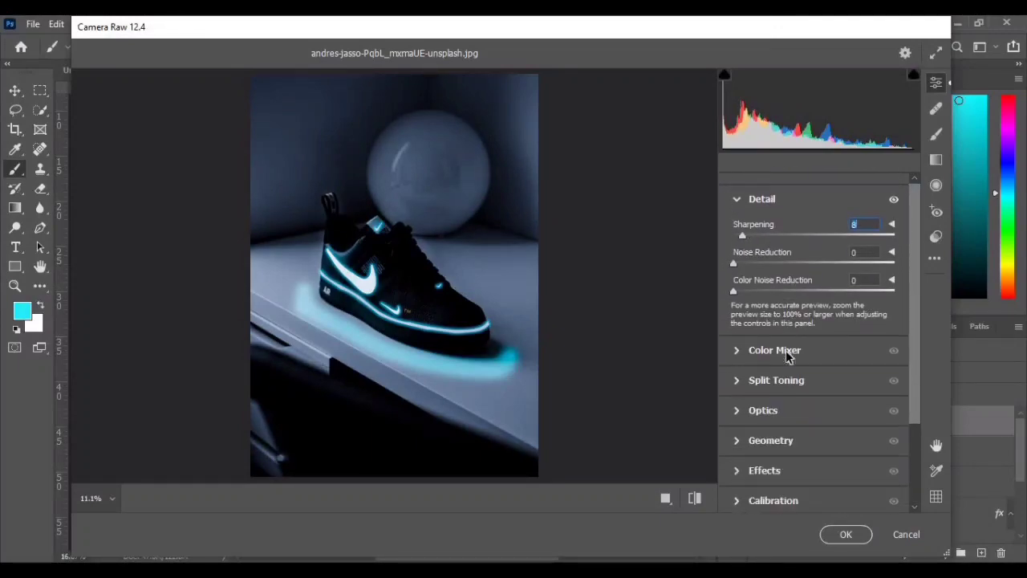
{"action": "left_click", "coordinate": [770, 351]}
{"action": "scroll", "coordinate": [814, 355], "scroll_direction": "down", "scroll_amount": 2}
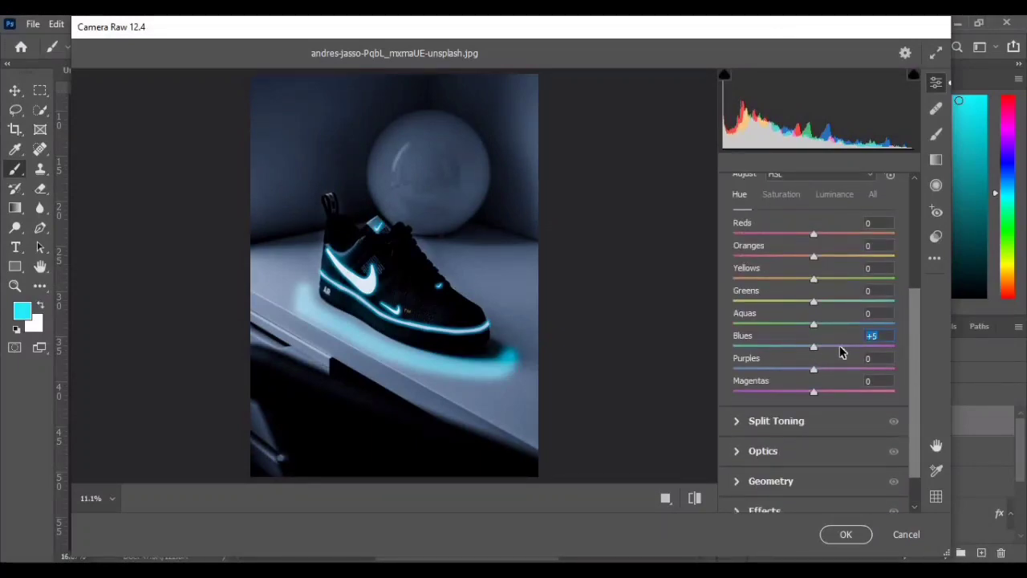
{"action": "left_click_drag", "start_coordinate": [840, 351], "coordinate": [800, 357]}
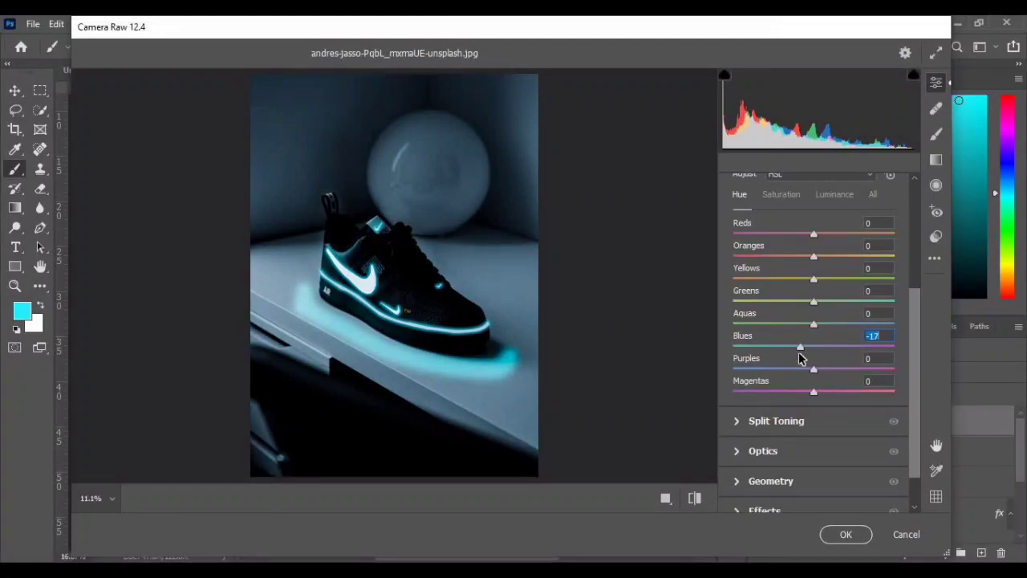
{"action": "scroll", "coordinate": [807, 373], "scroll_direction": "down", "scroll_amount": 1}
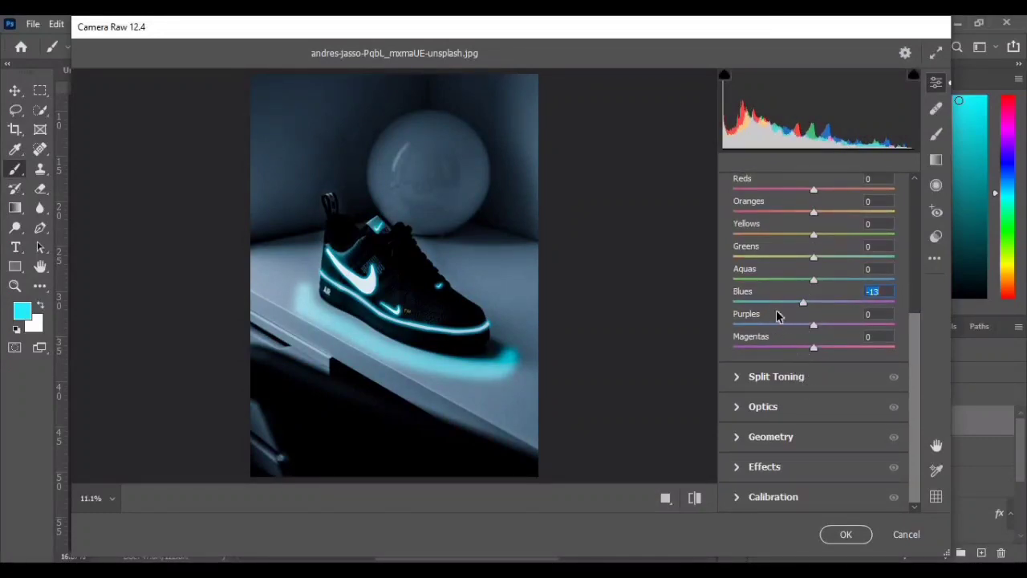
Step: Reduce the Basic Whites value to -35 and apply the Camera Raw adjustments to the stamped layer
{"action": "scroll", "coordinate": [777, 313], "scroll_direction": "up", "scroll_amount": 5}
{"action": "left_click", "coordinate": [760, 247]}
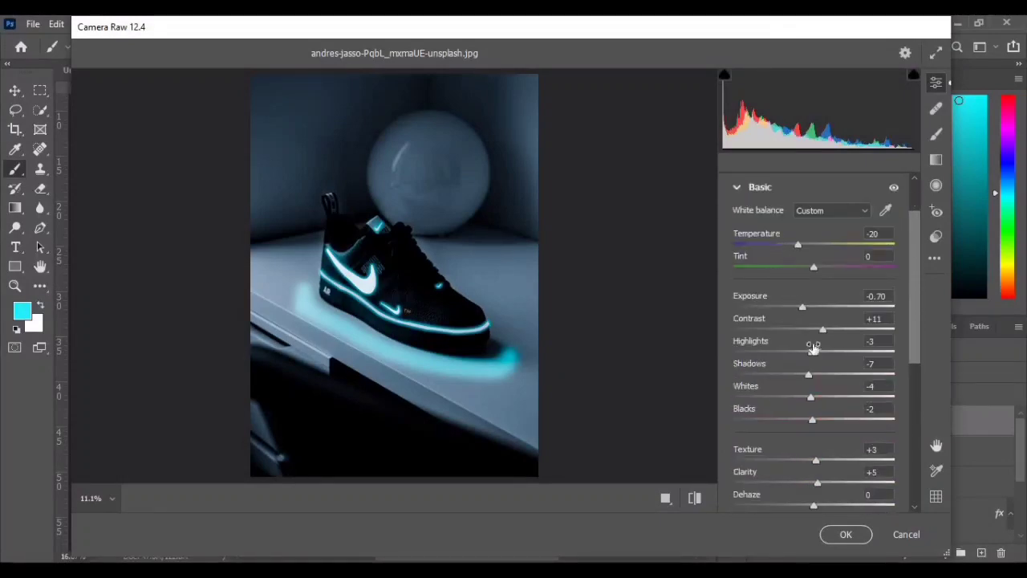
{"action": "scroll", "coordinate": [815, 372], "scroll_direction": "down", "scroll_amount": 1}
{"action": "mouse_move", "coordinate": [802, 365]}
{"action": "left_mouse_down"}
{"action": "mouse_move", "coordinate": [715, 372]}
{"action": "mouse_move", "coordinate": [791, 372]}
{"action": "left_mouse_up"}
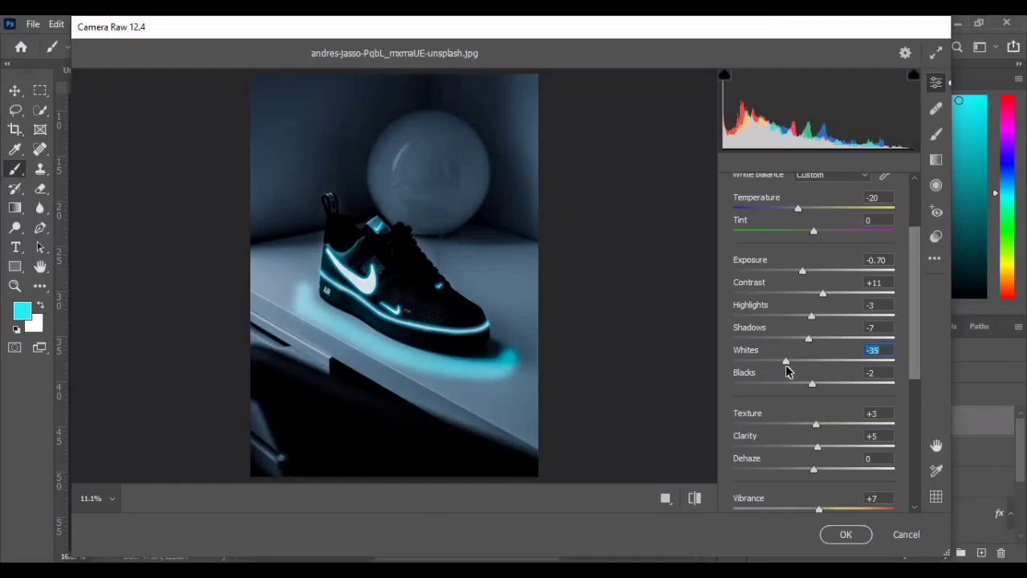
{"action": "scroll", "coordinate": [837, 452], "scroll_direction": "down", "scroll_amount": 6}
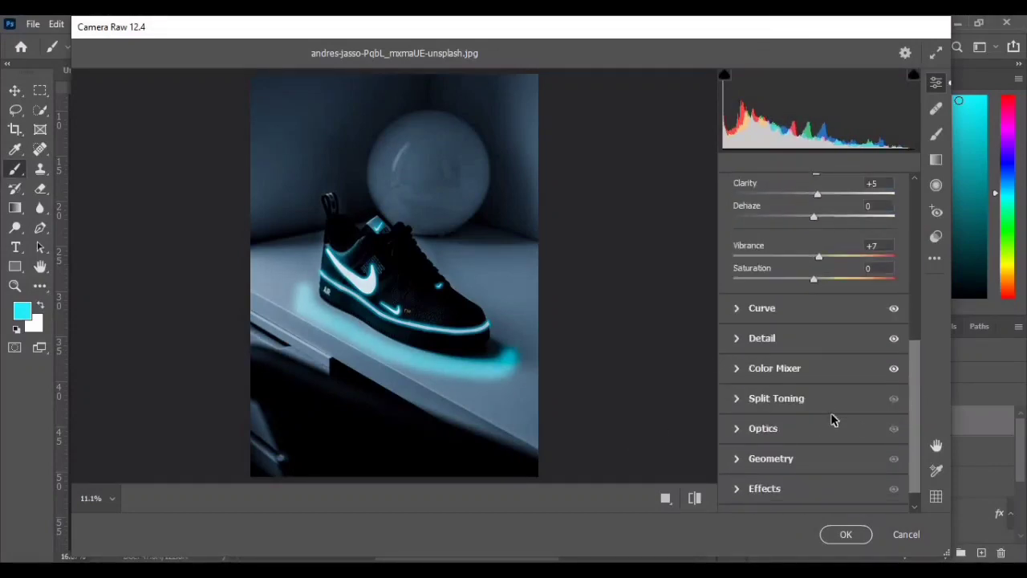
{"action": "scroll", "coordinate": [831, 419], "scroll_direction": "down", "scroll_amount": 1}
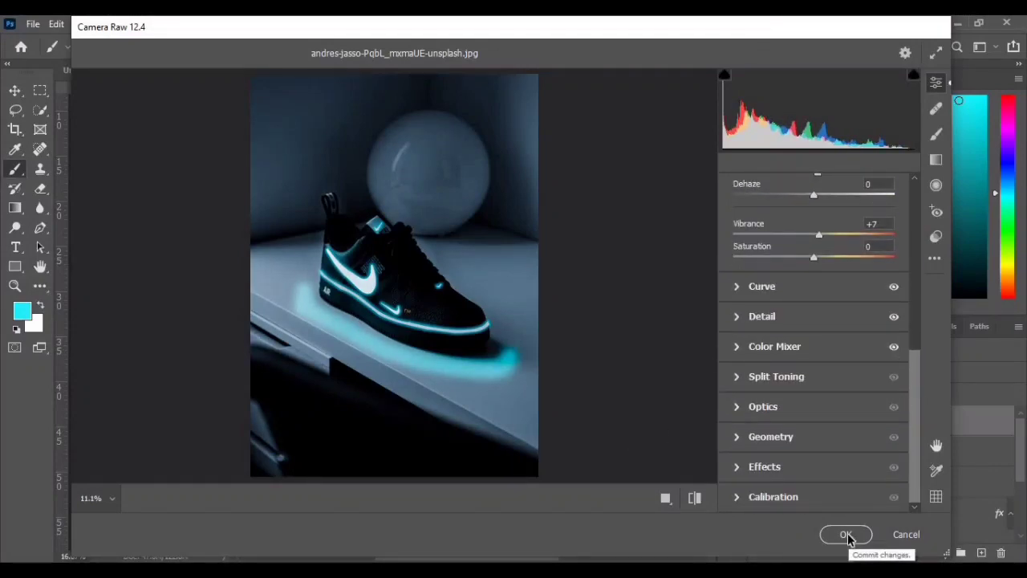
{"action": "left_click", "coordinate": [846, 536]}
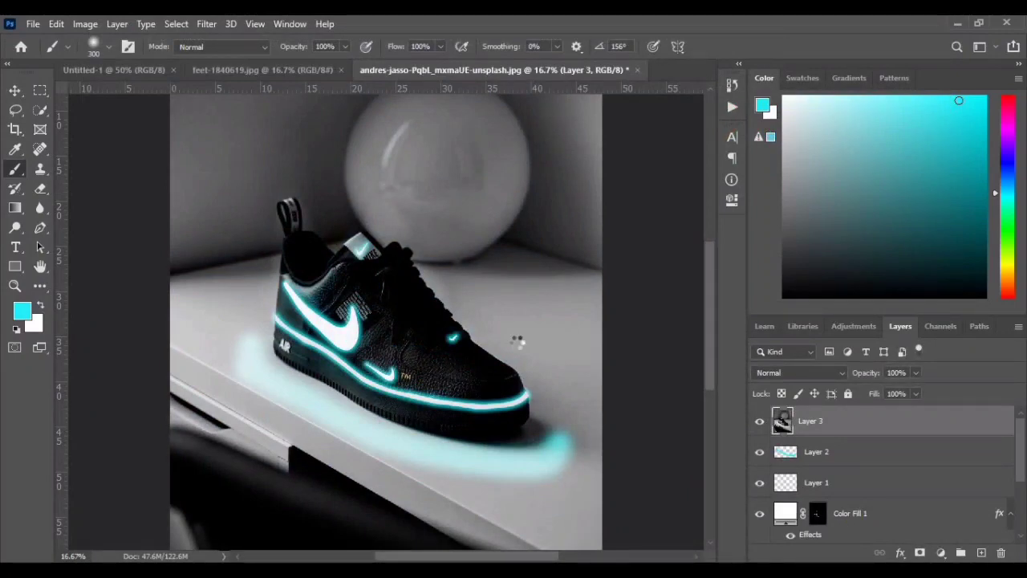
{"action": "key", "text": "ctrl+minus"}
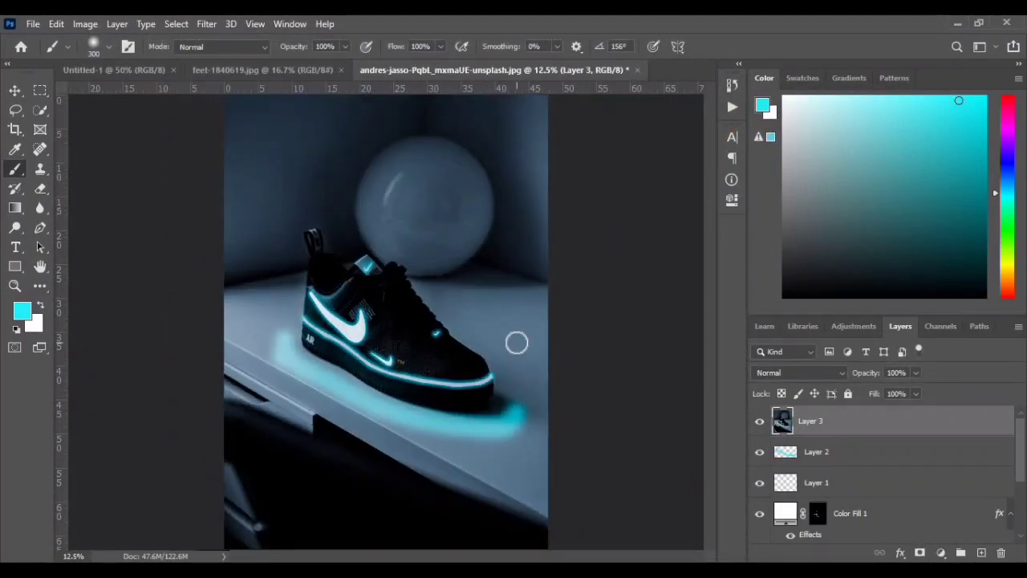